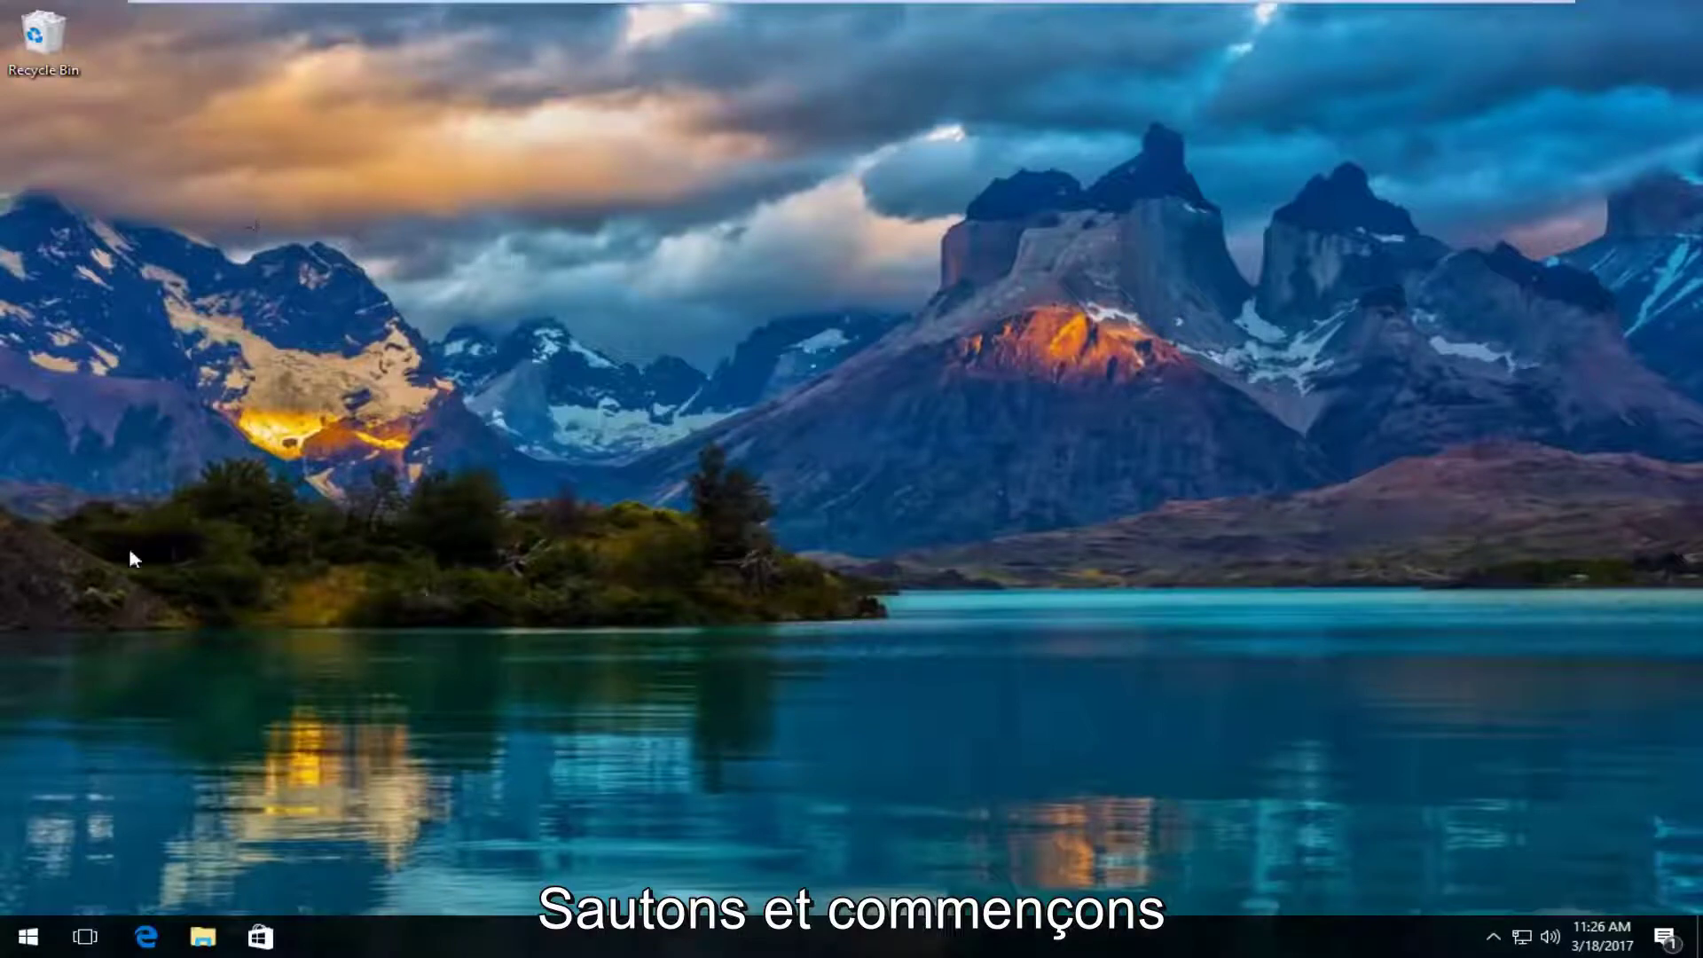
Search the Start menu for 'settings' and launch the Settings app.
left_click(23, 941)
type("sett")
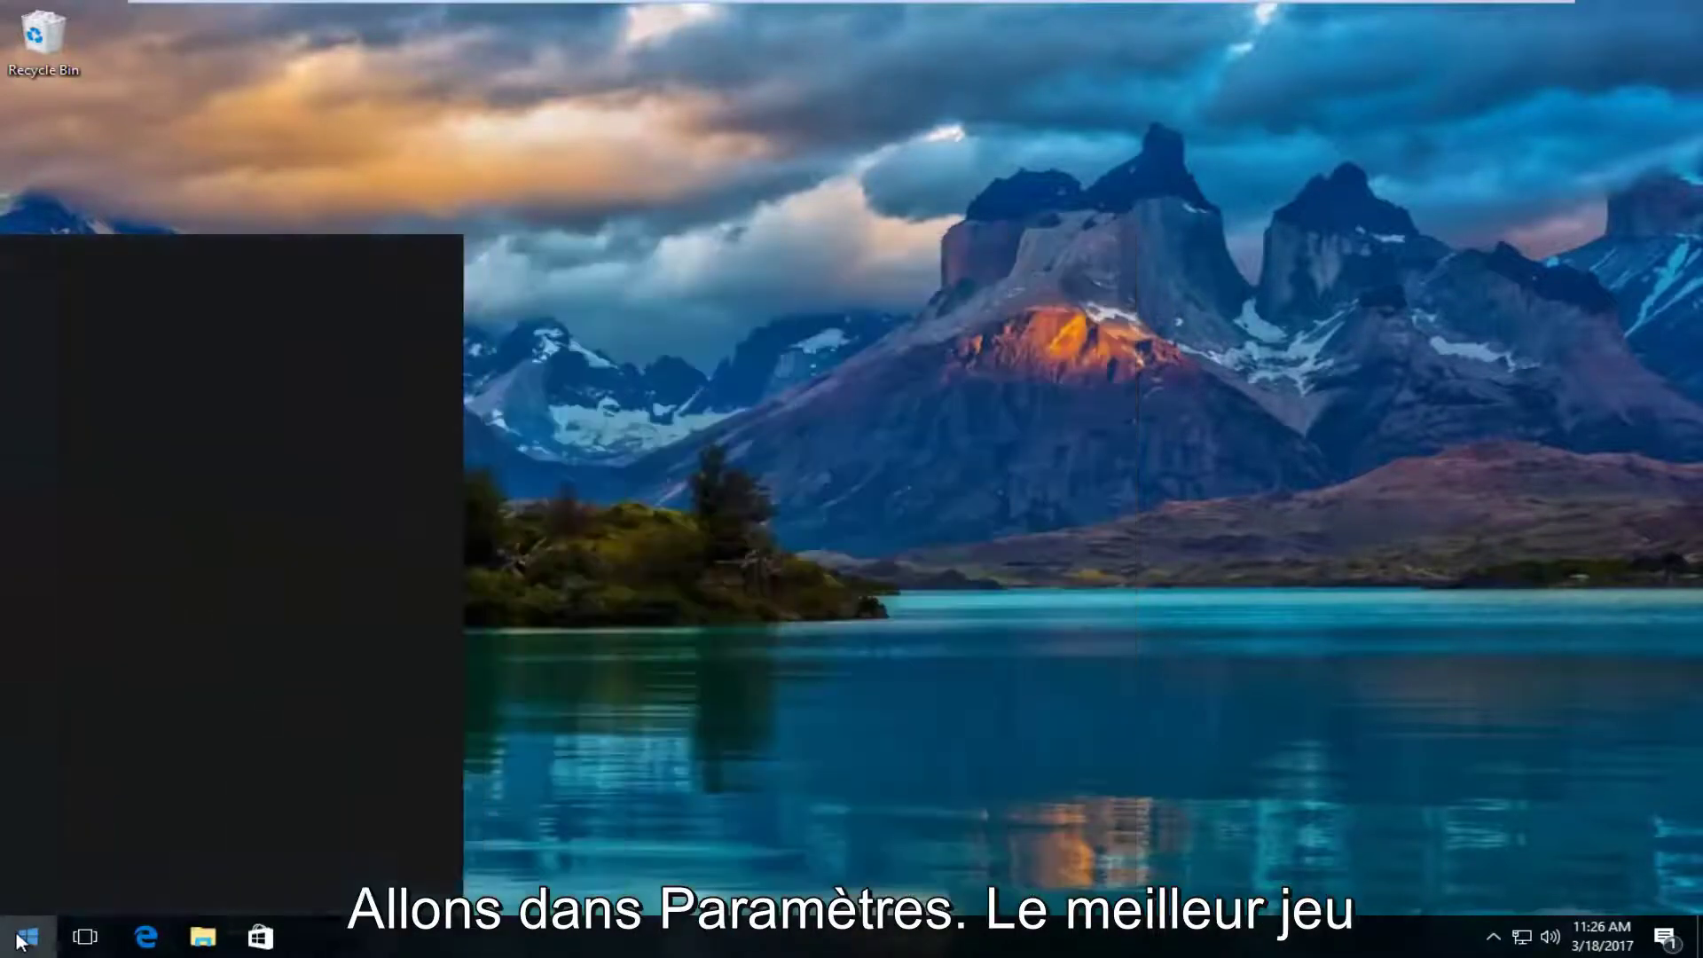
type("ings")
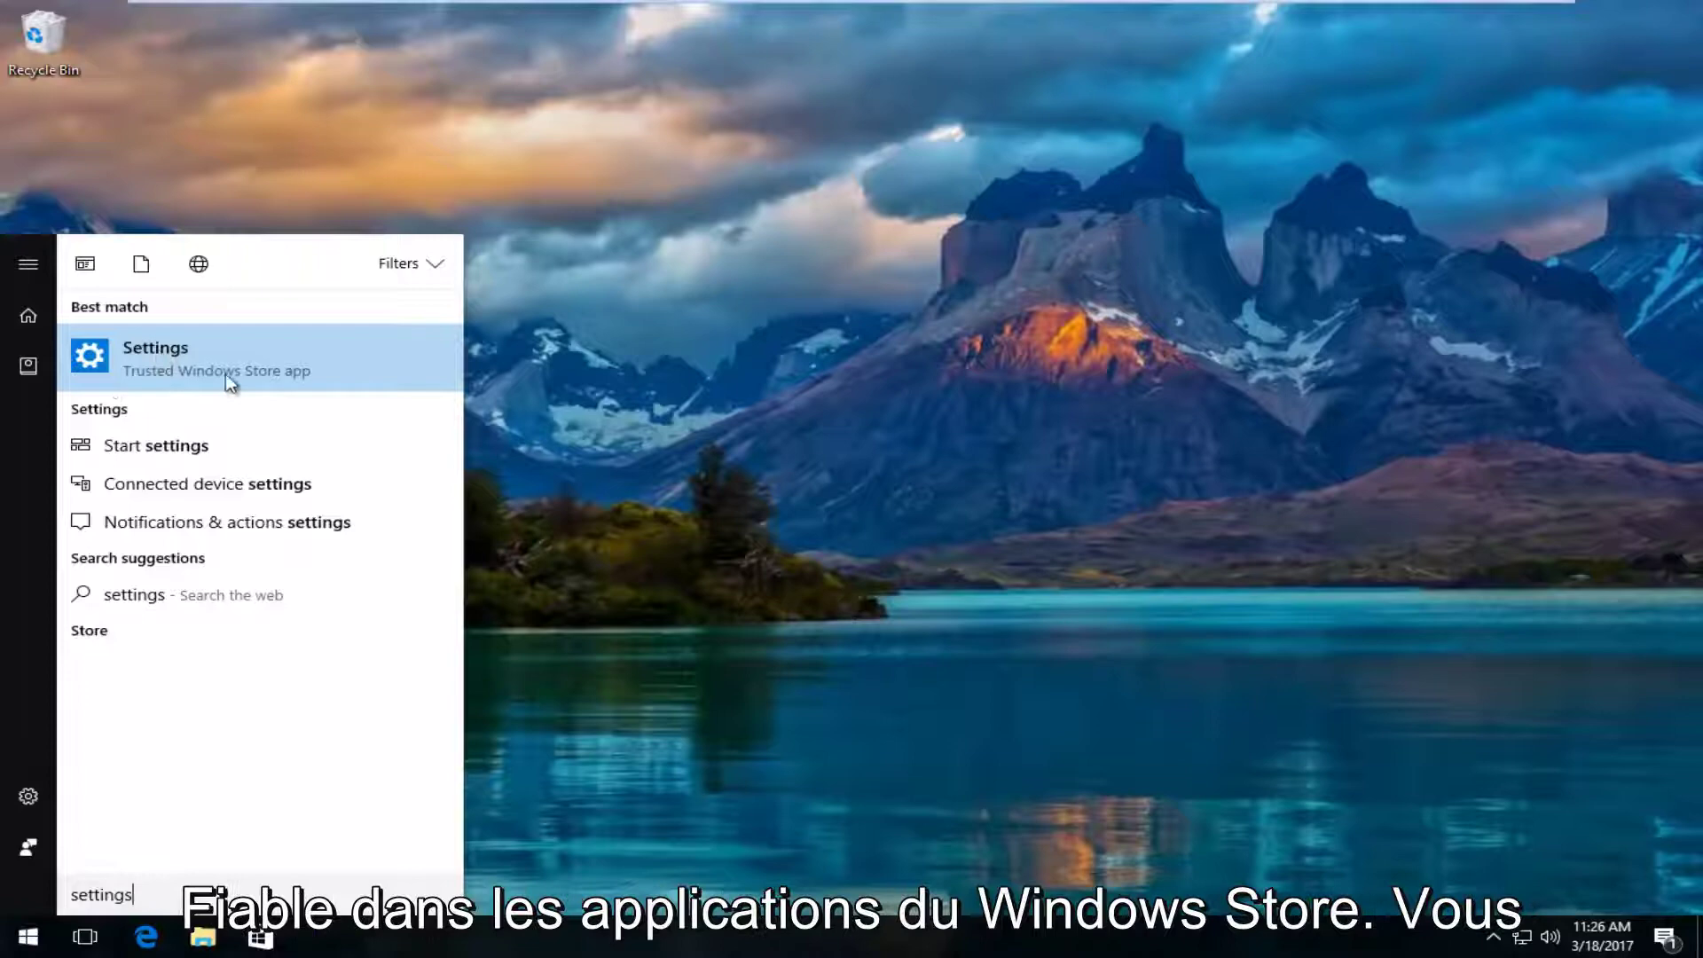
left_click(152, 355)
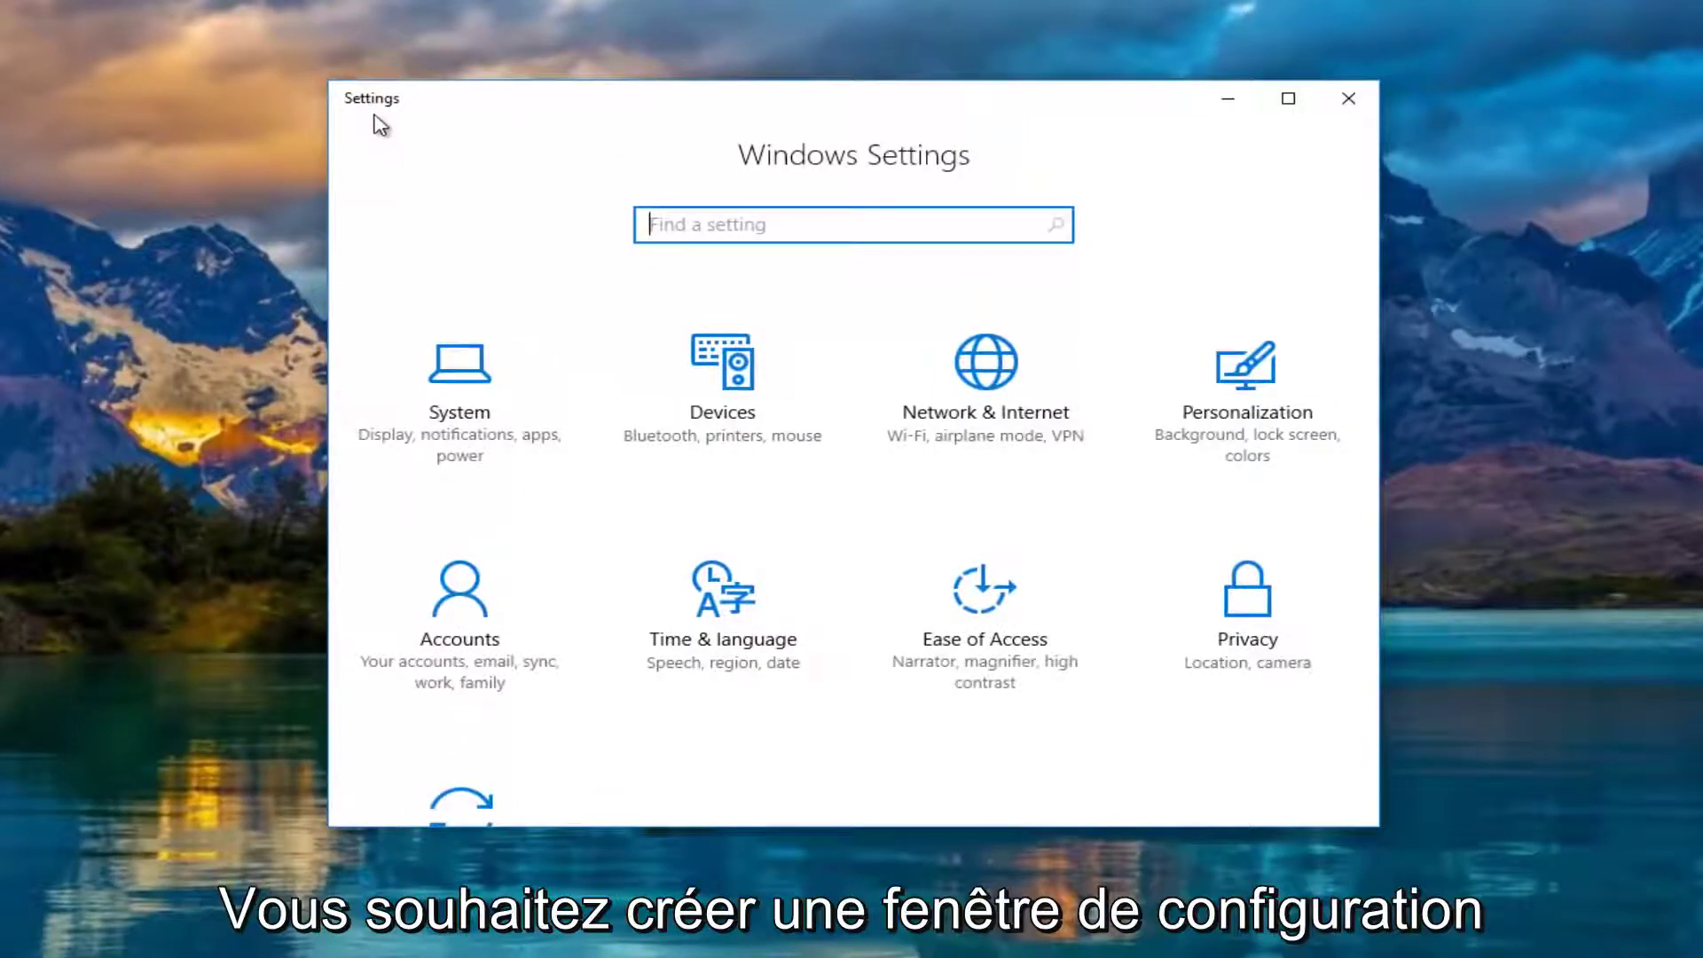
Open System > Display, identify the screens, and run Detect twice to find the second monitor.
left_click(493, 392)
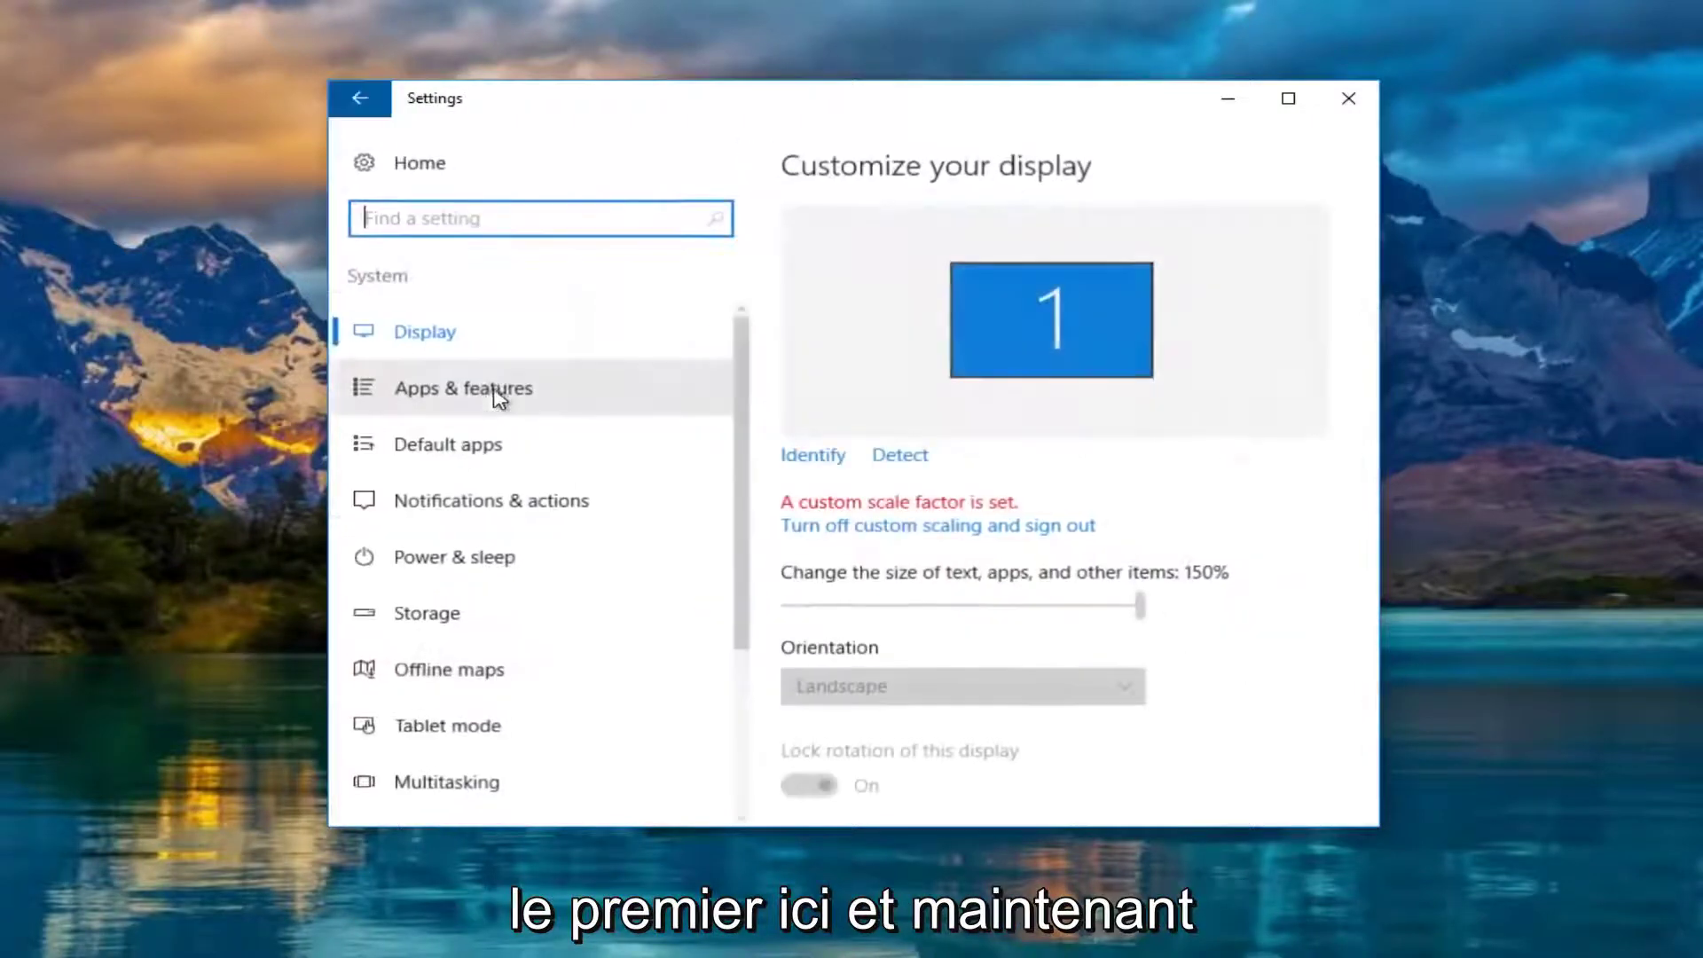
left_click(412, 330)
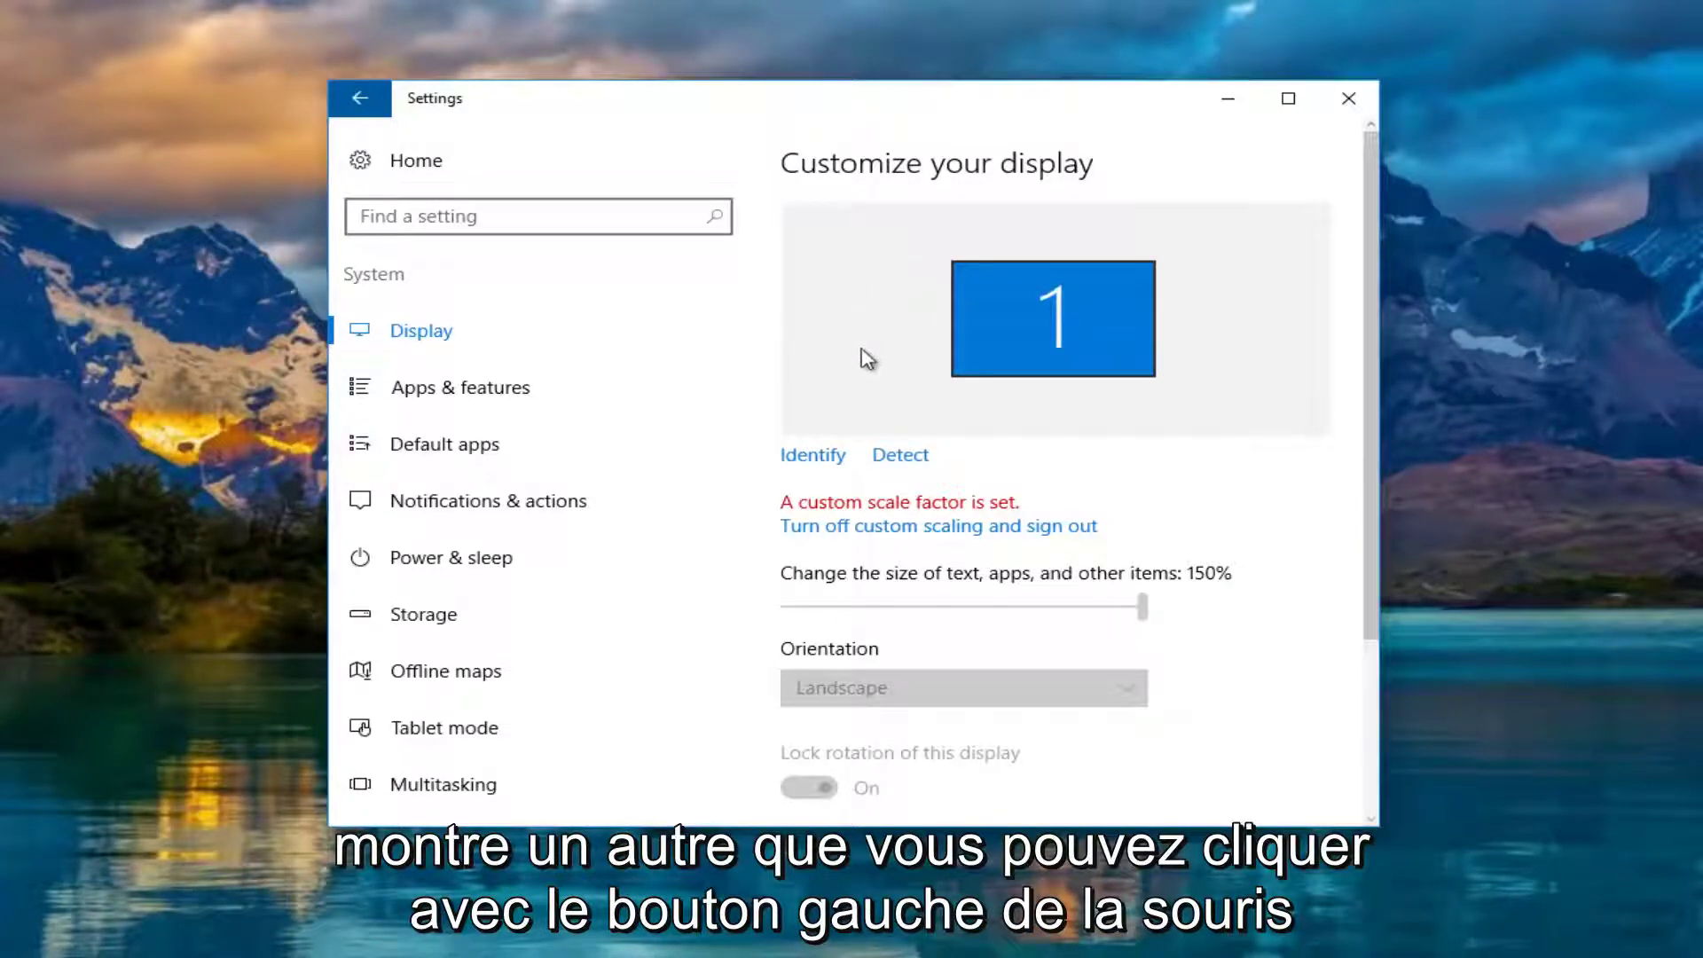
left_click(809, 462)
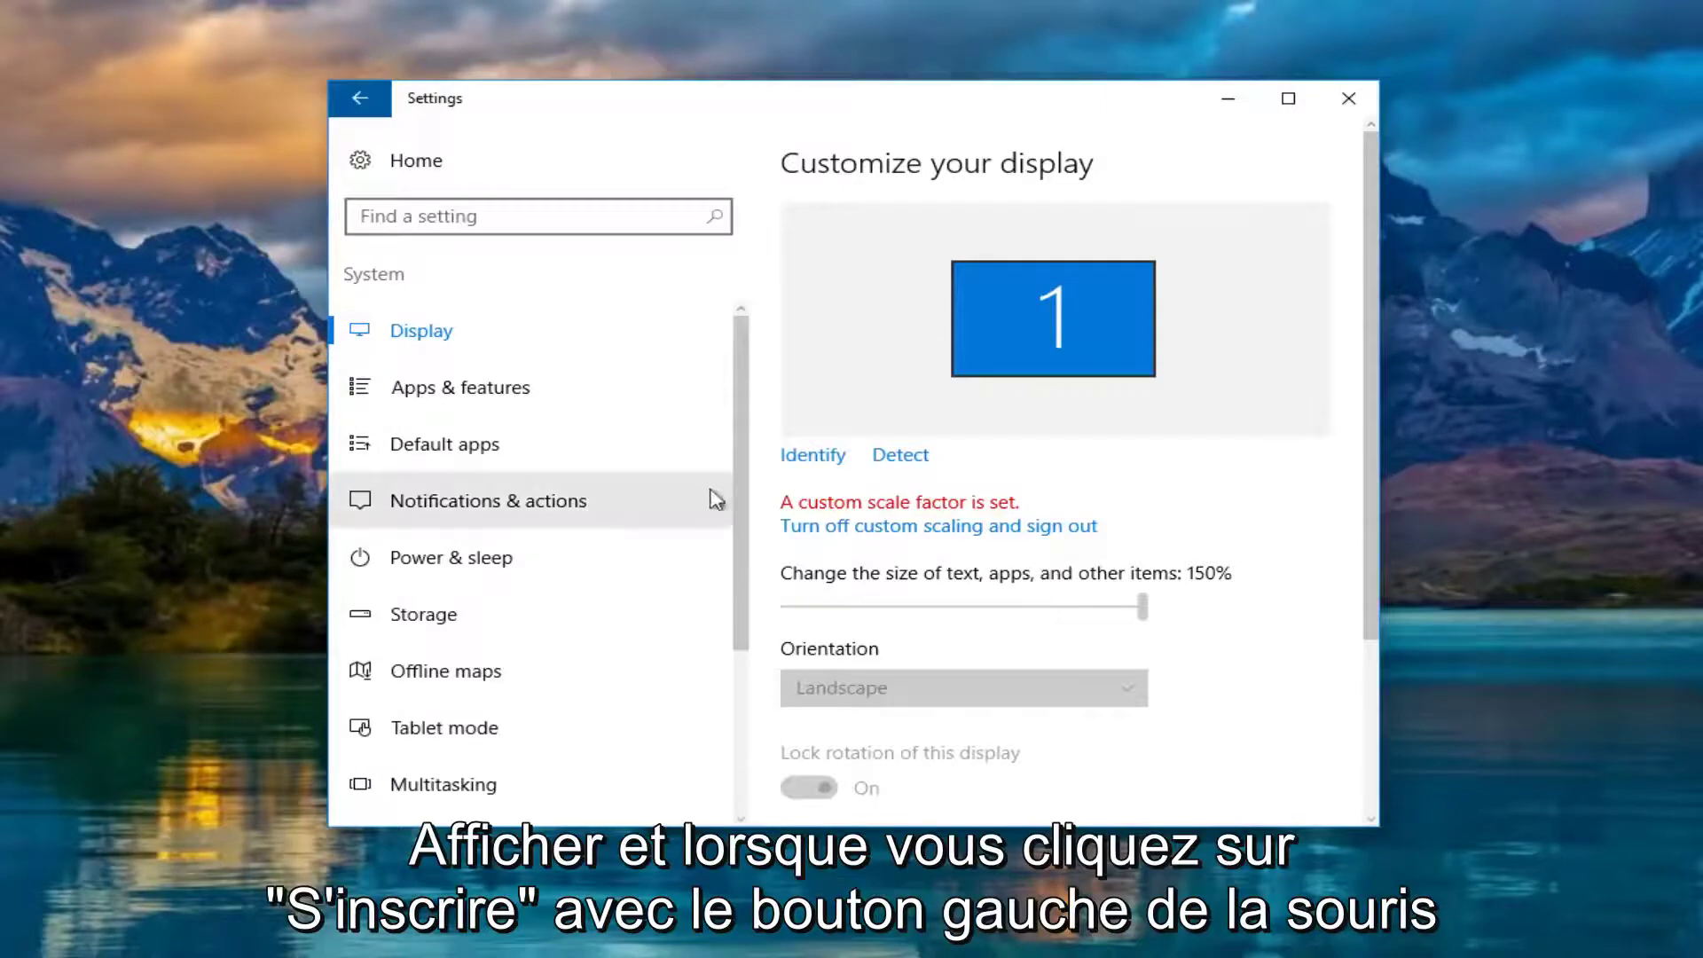
left_click(897, 457)
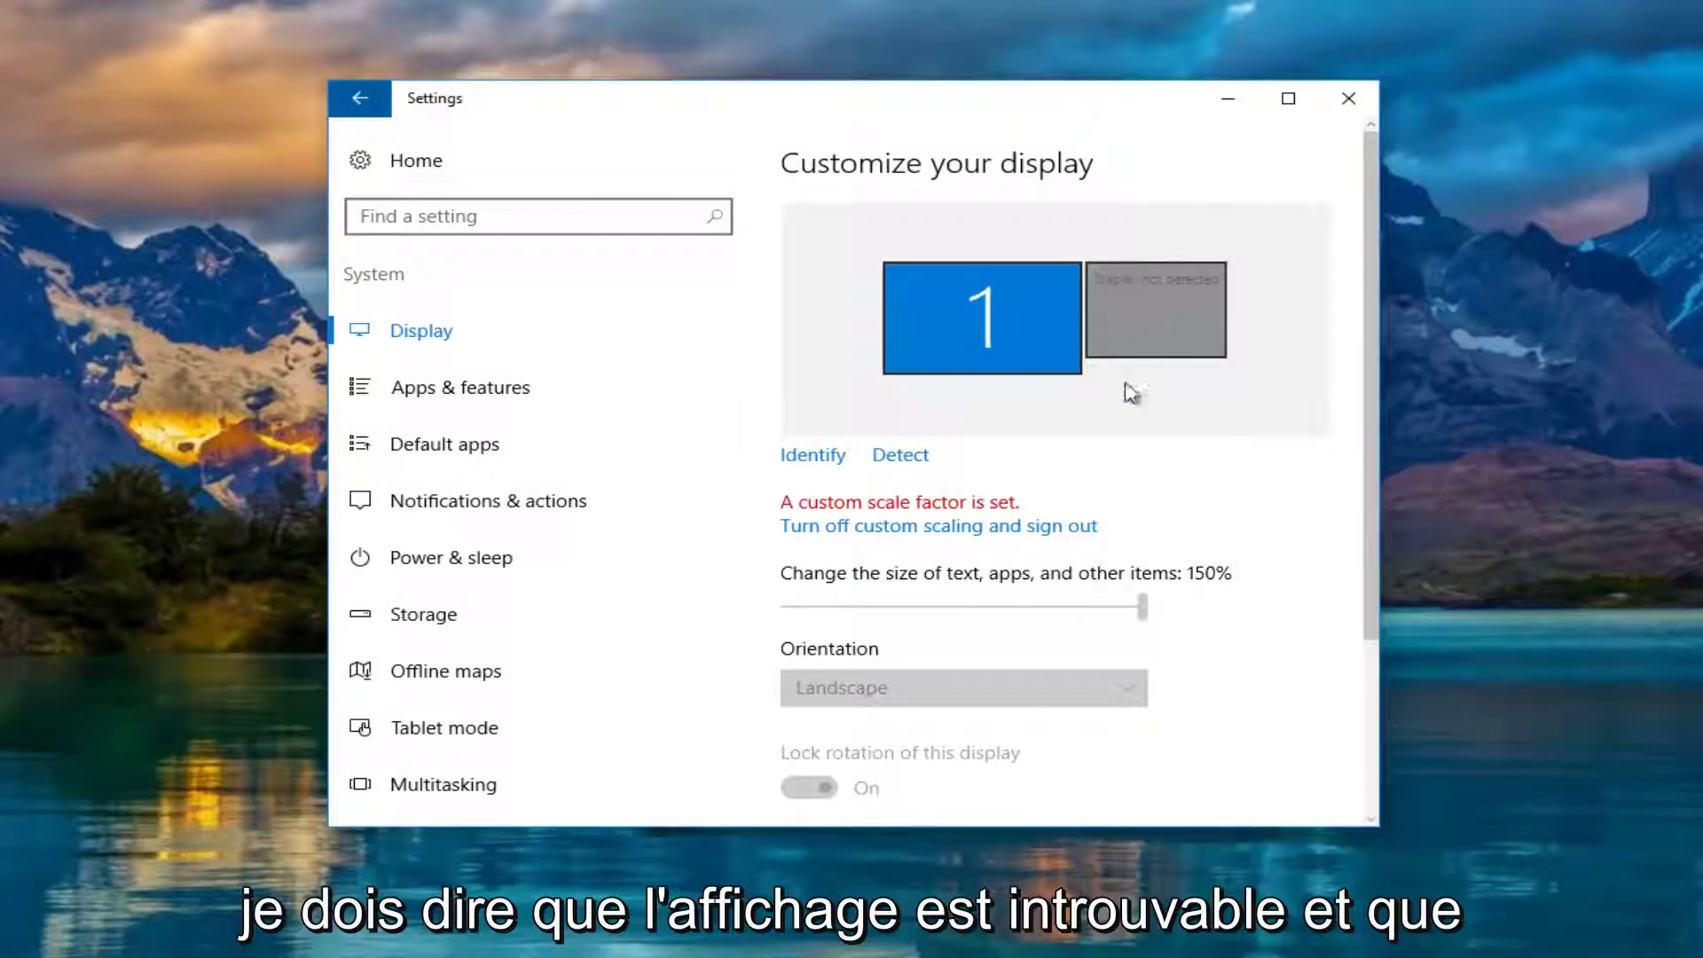
left_click(902, 457)
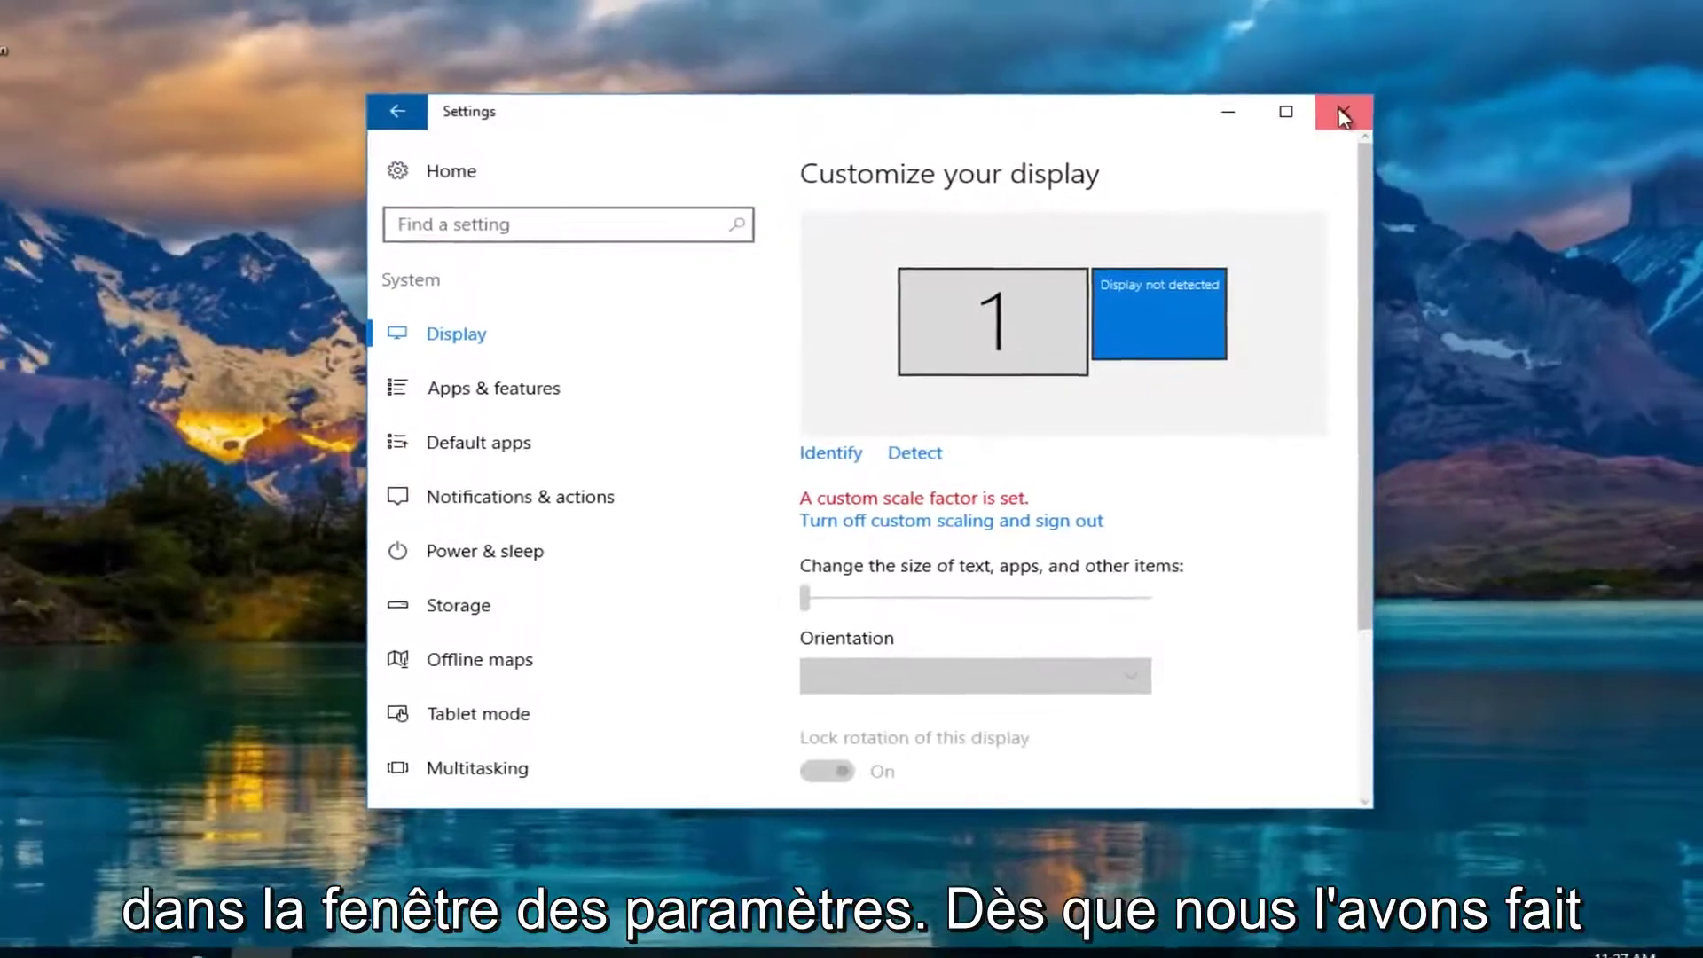
Close Settings and launch Device Manager from a Start menu search for 'device manager'.
left_click(1349, 100)
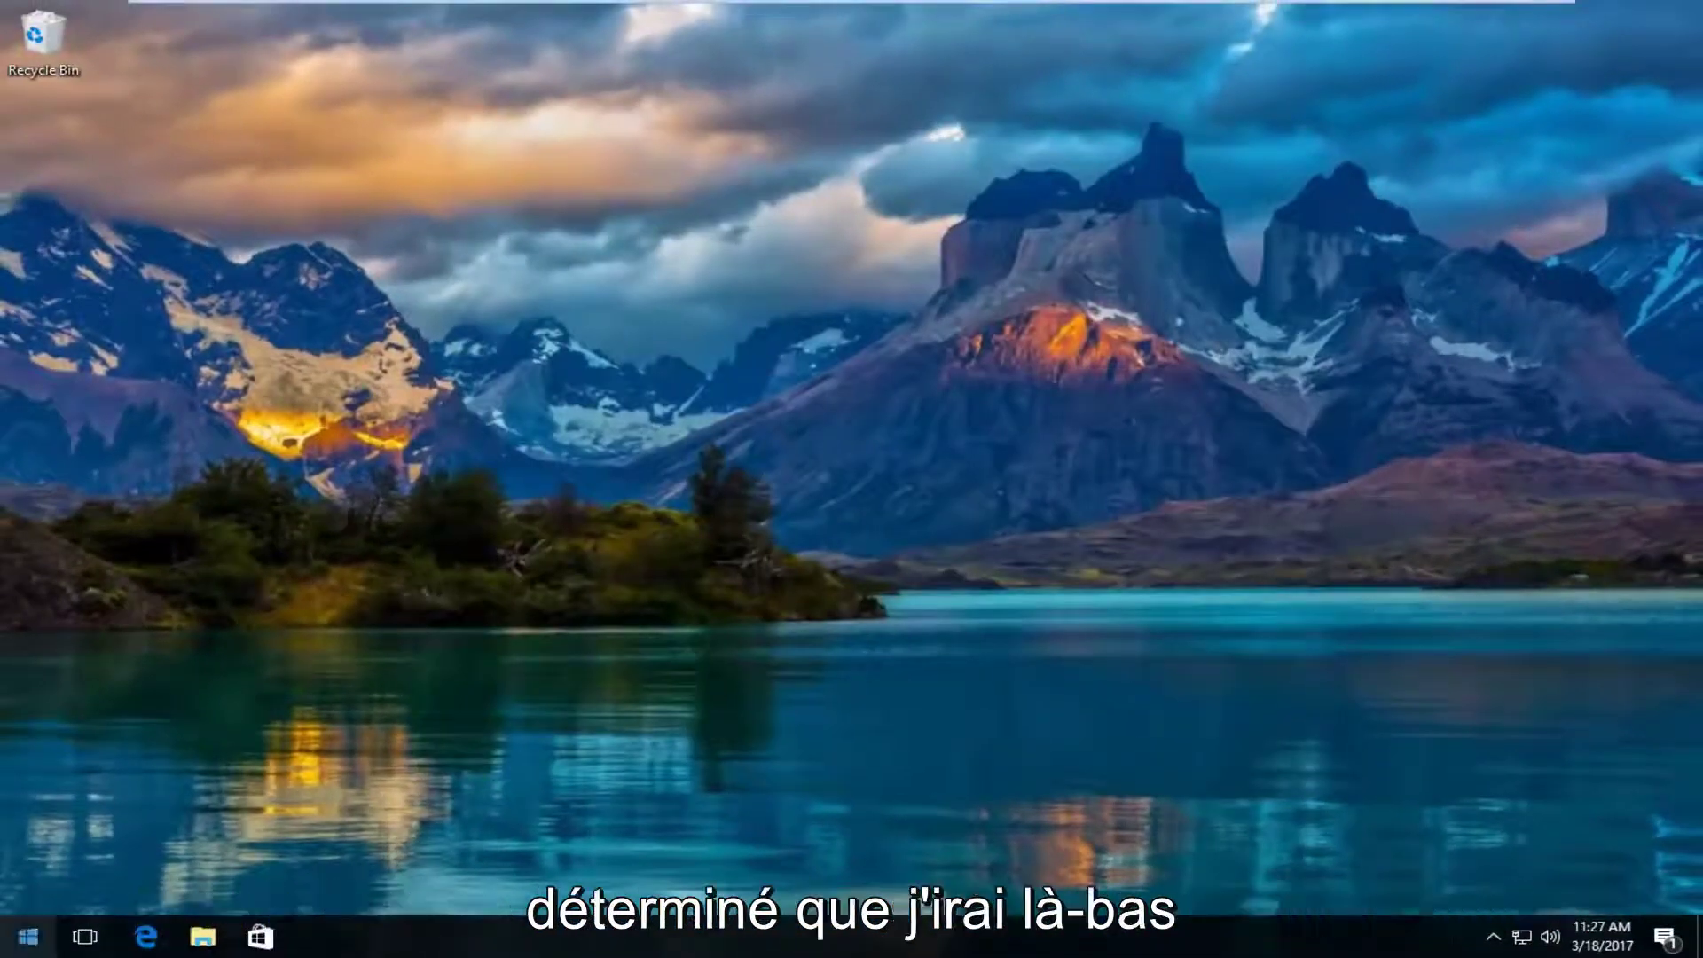
left_click(11, 954)
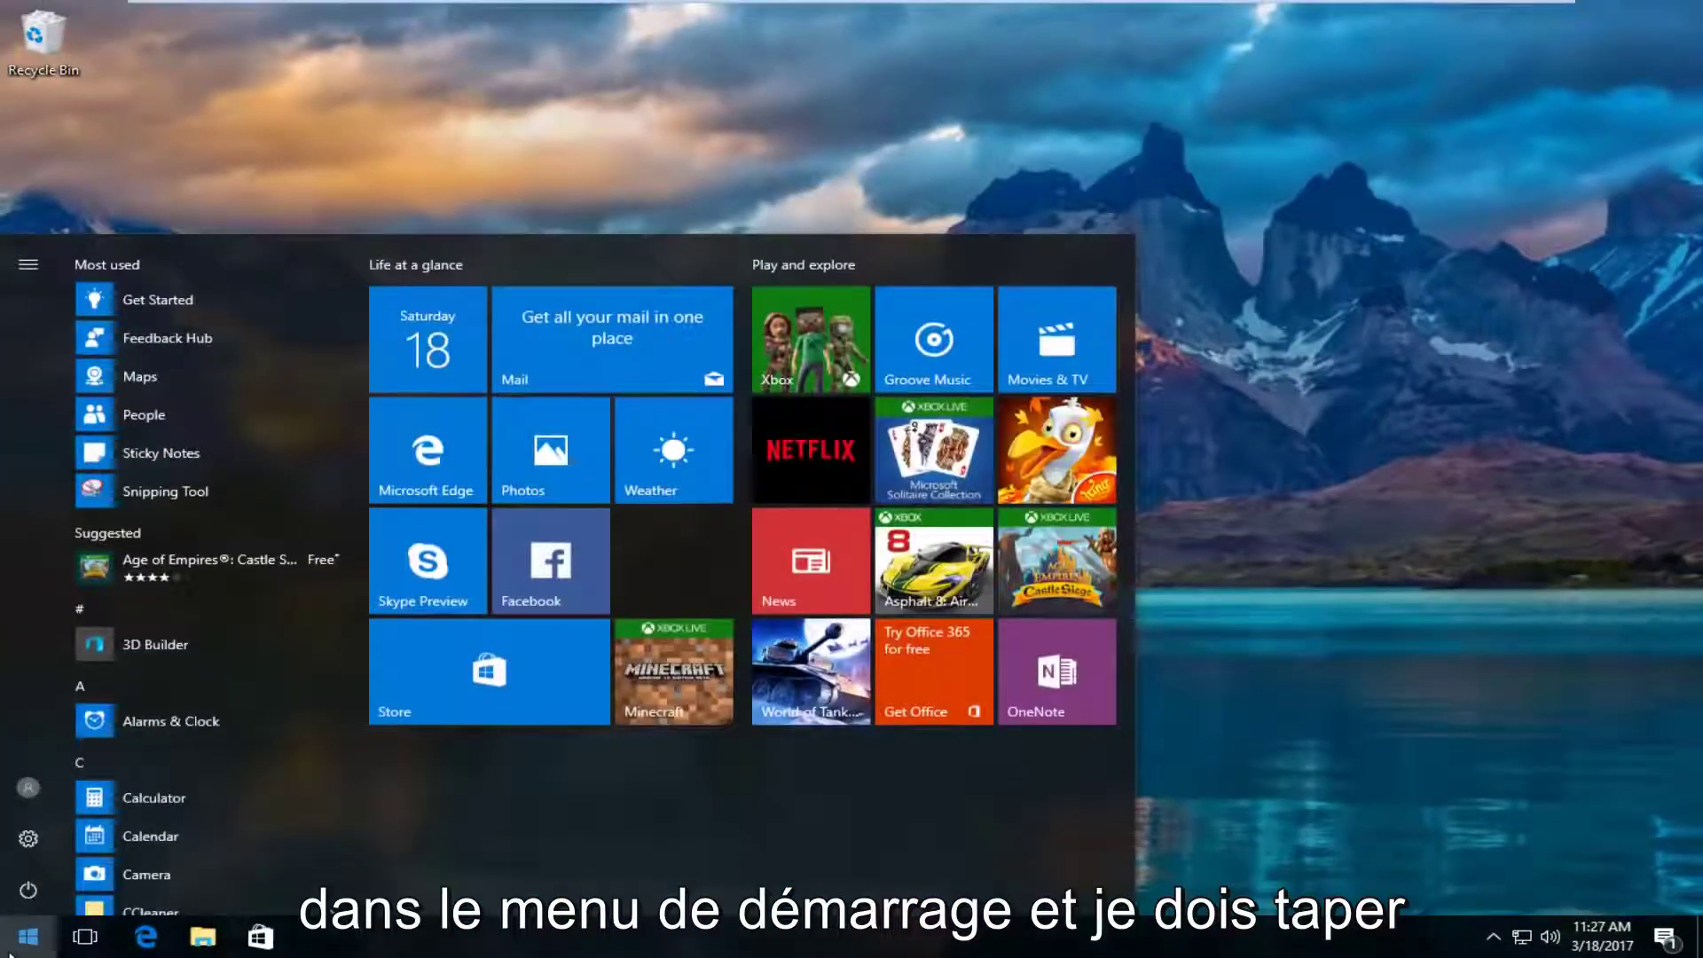
type("device m")
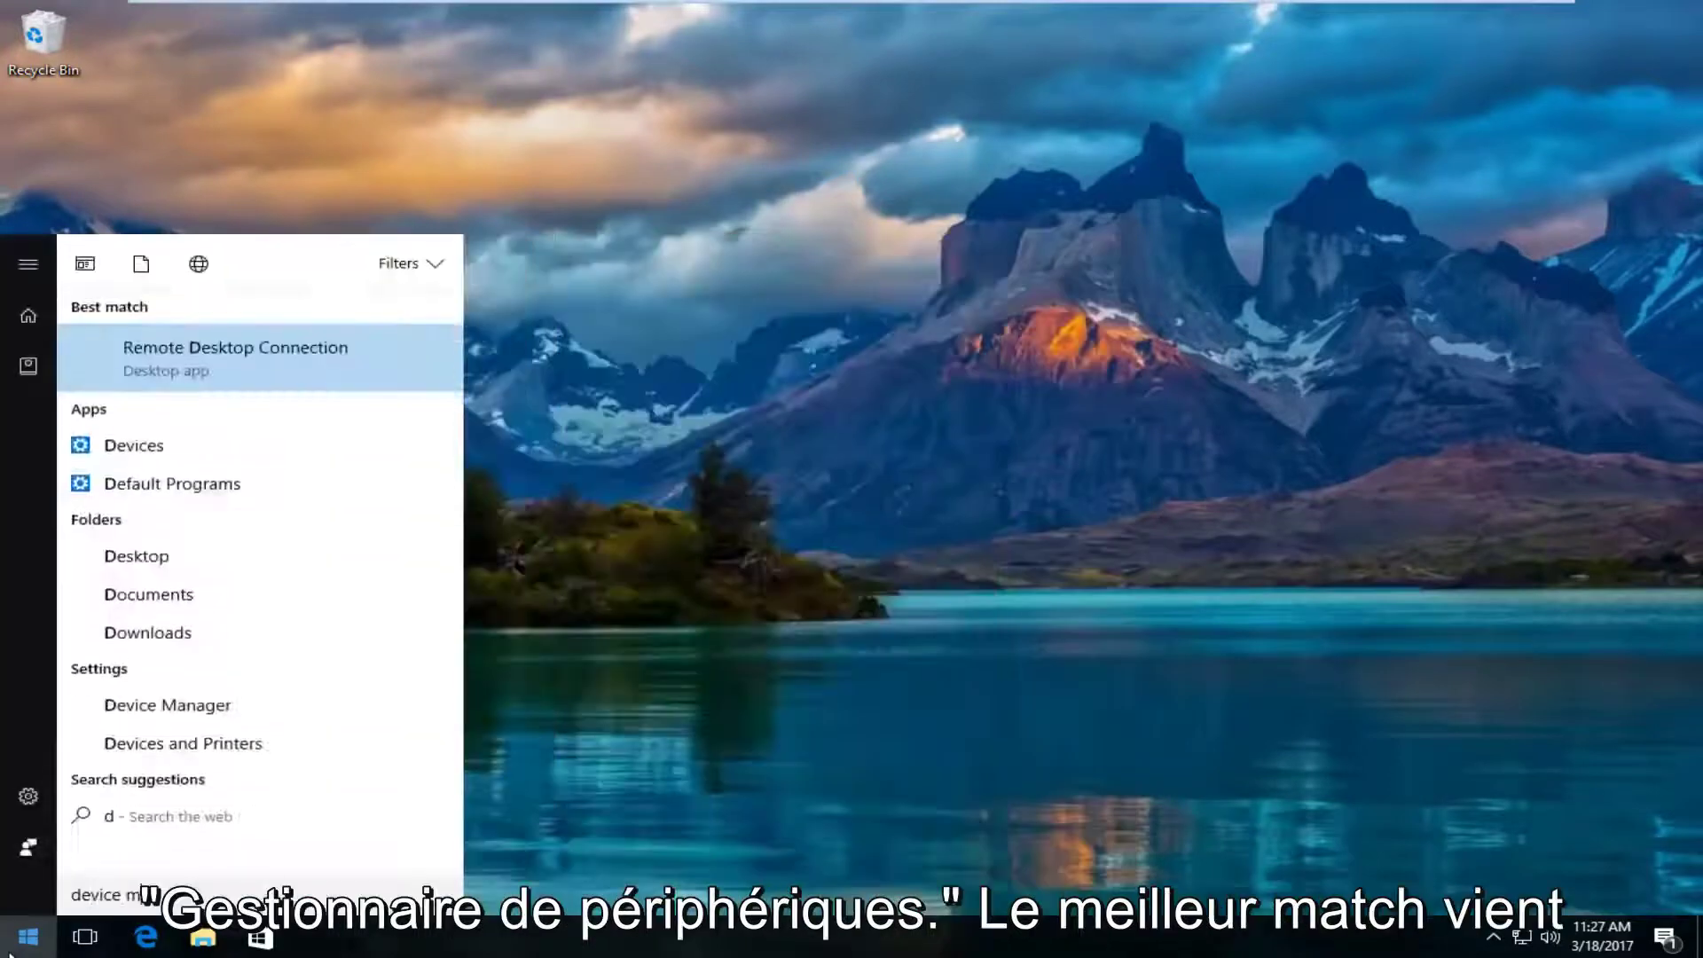
type("anager")
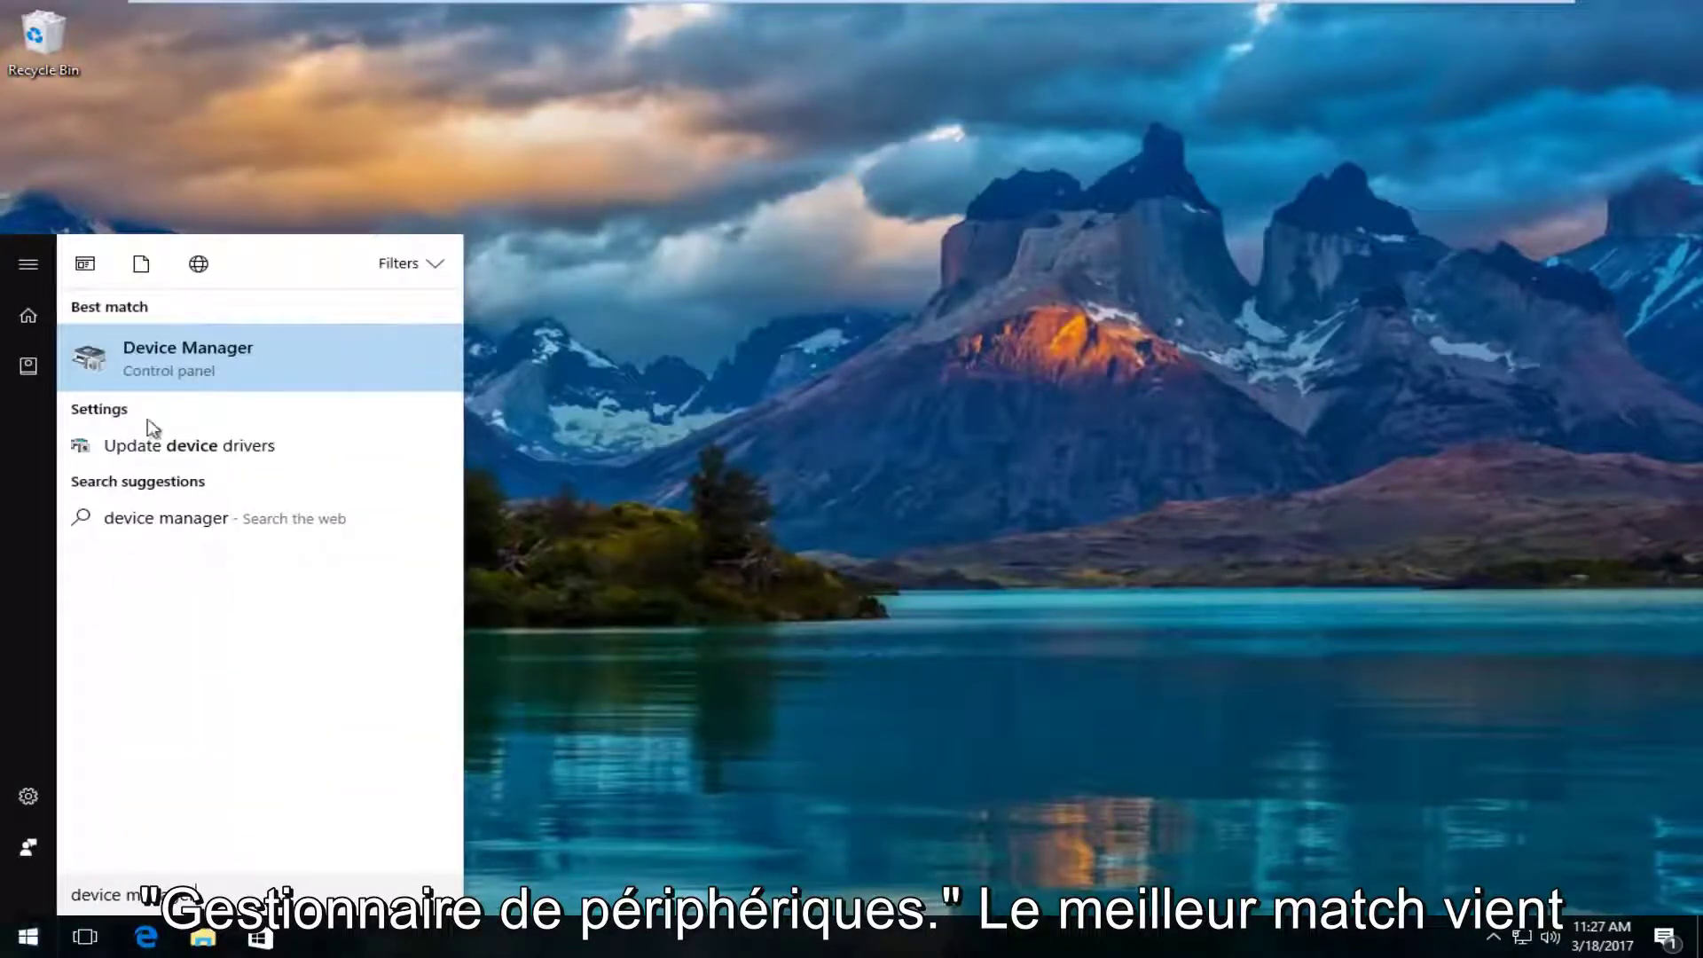
left_click(173, 356)
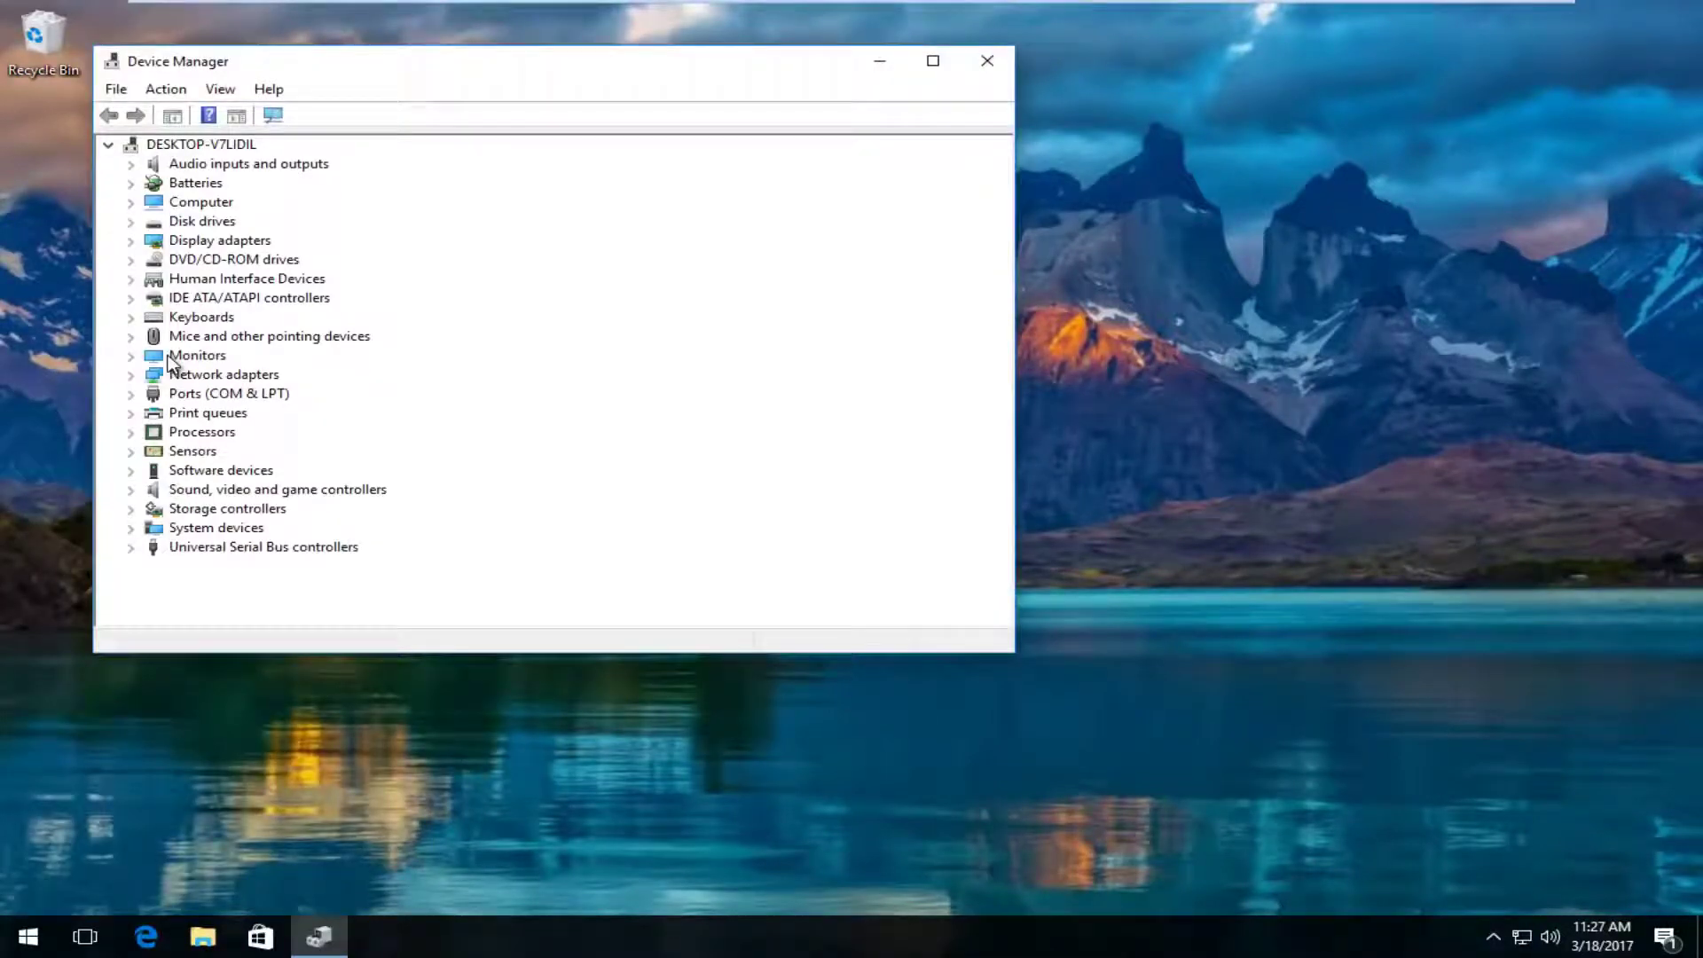
Expand Display adapters and start Update Driver Software for the VMware SVGA 3D adapter.
left_click_drag(561, 62, 882, 112)
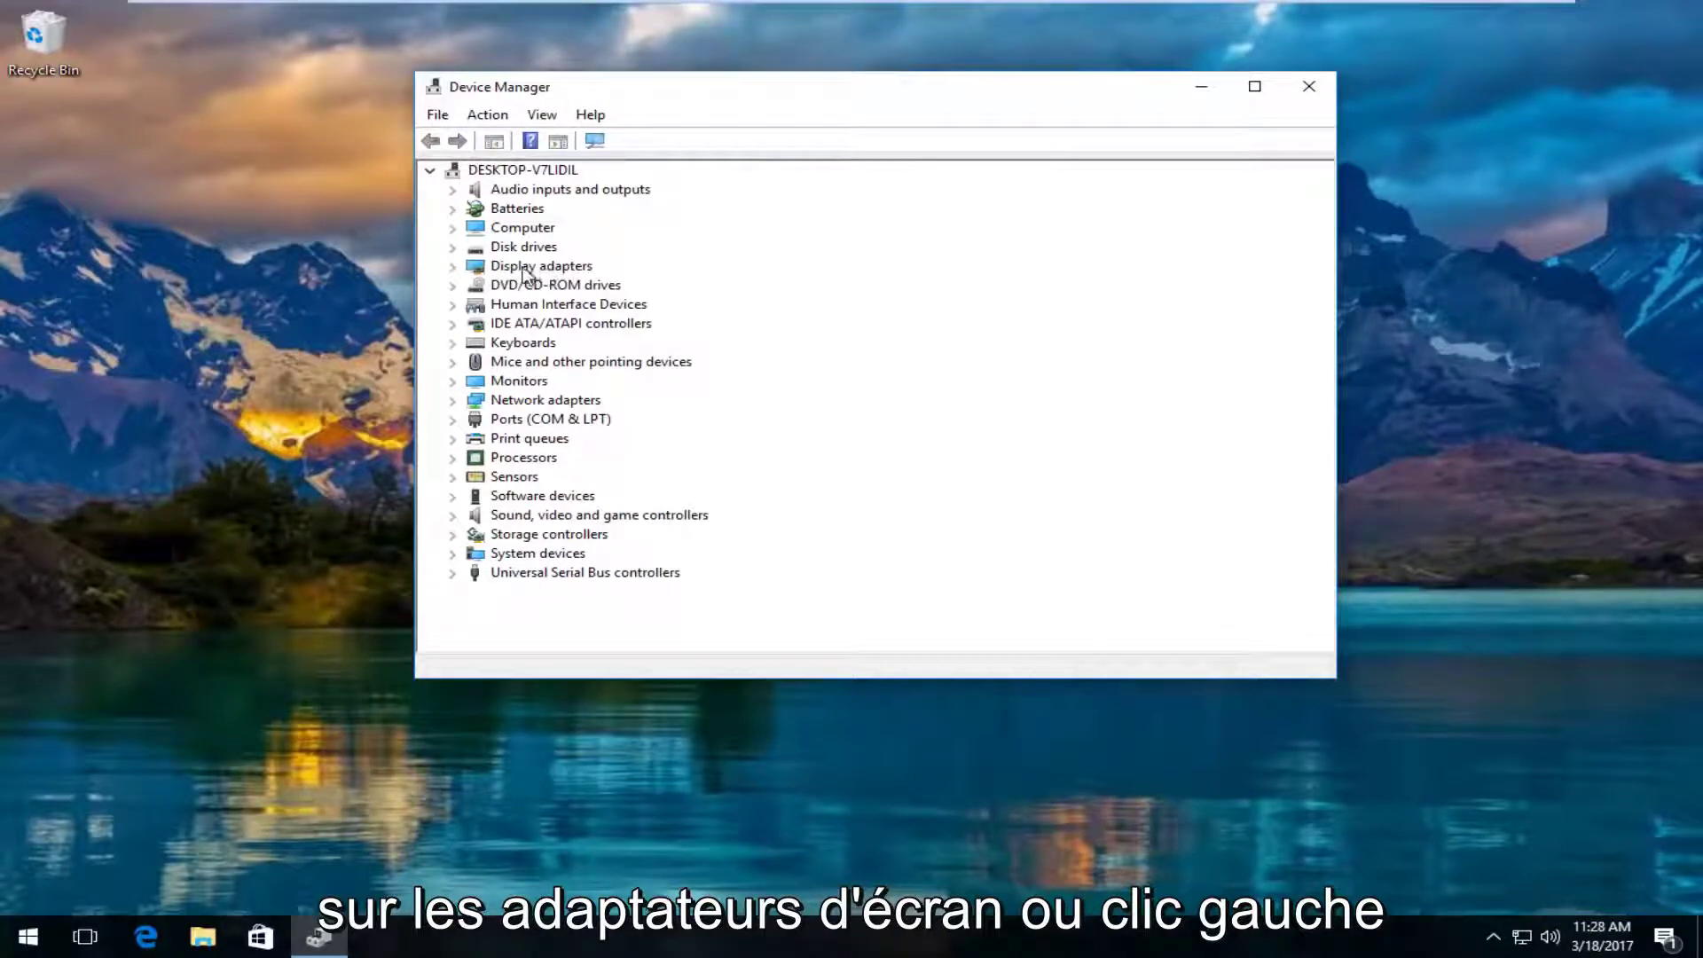
left_click(452, 267)
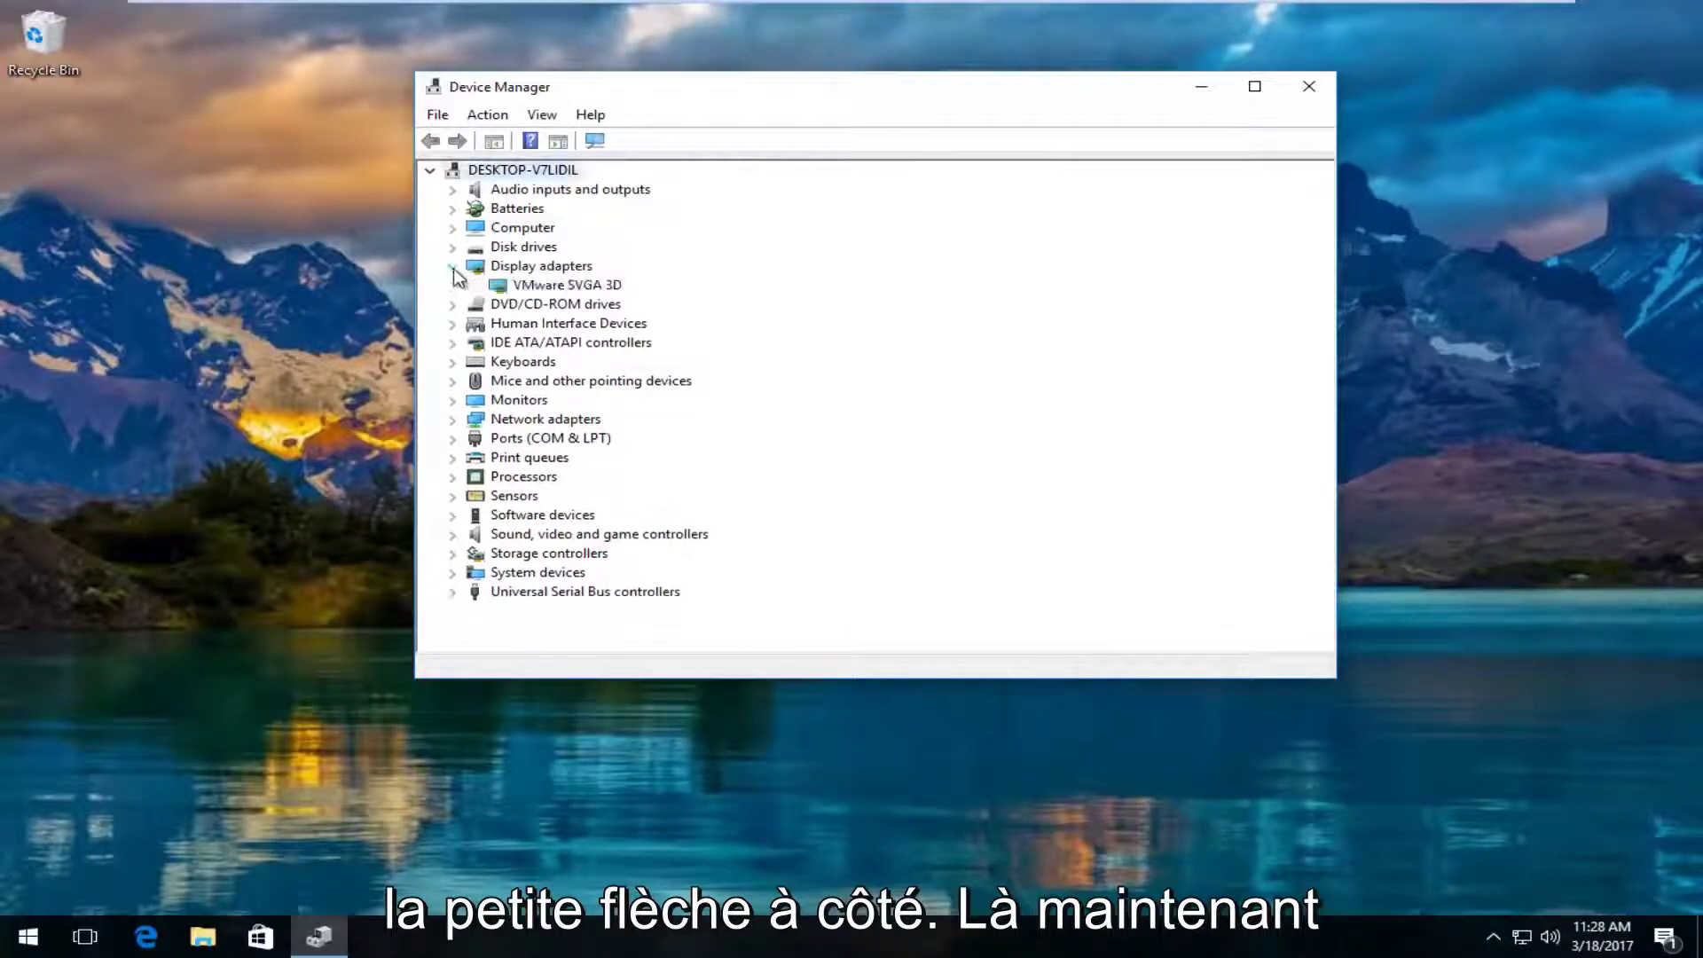
left_click(535, 285)
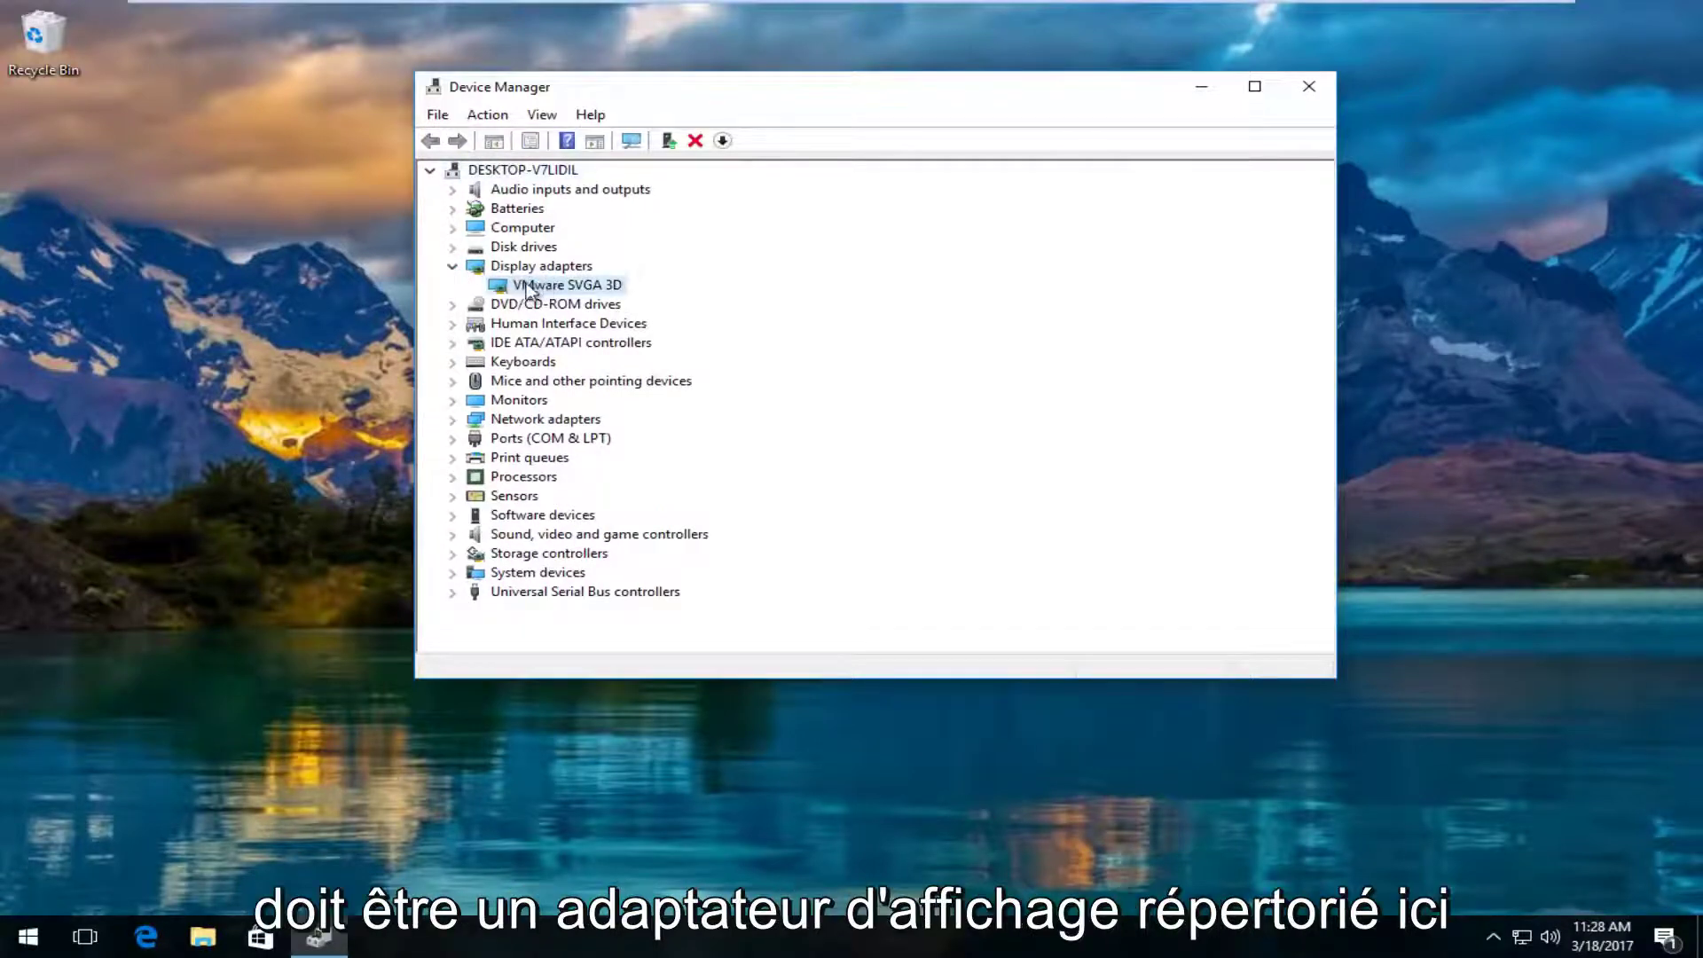
right_click(533, 292)
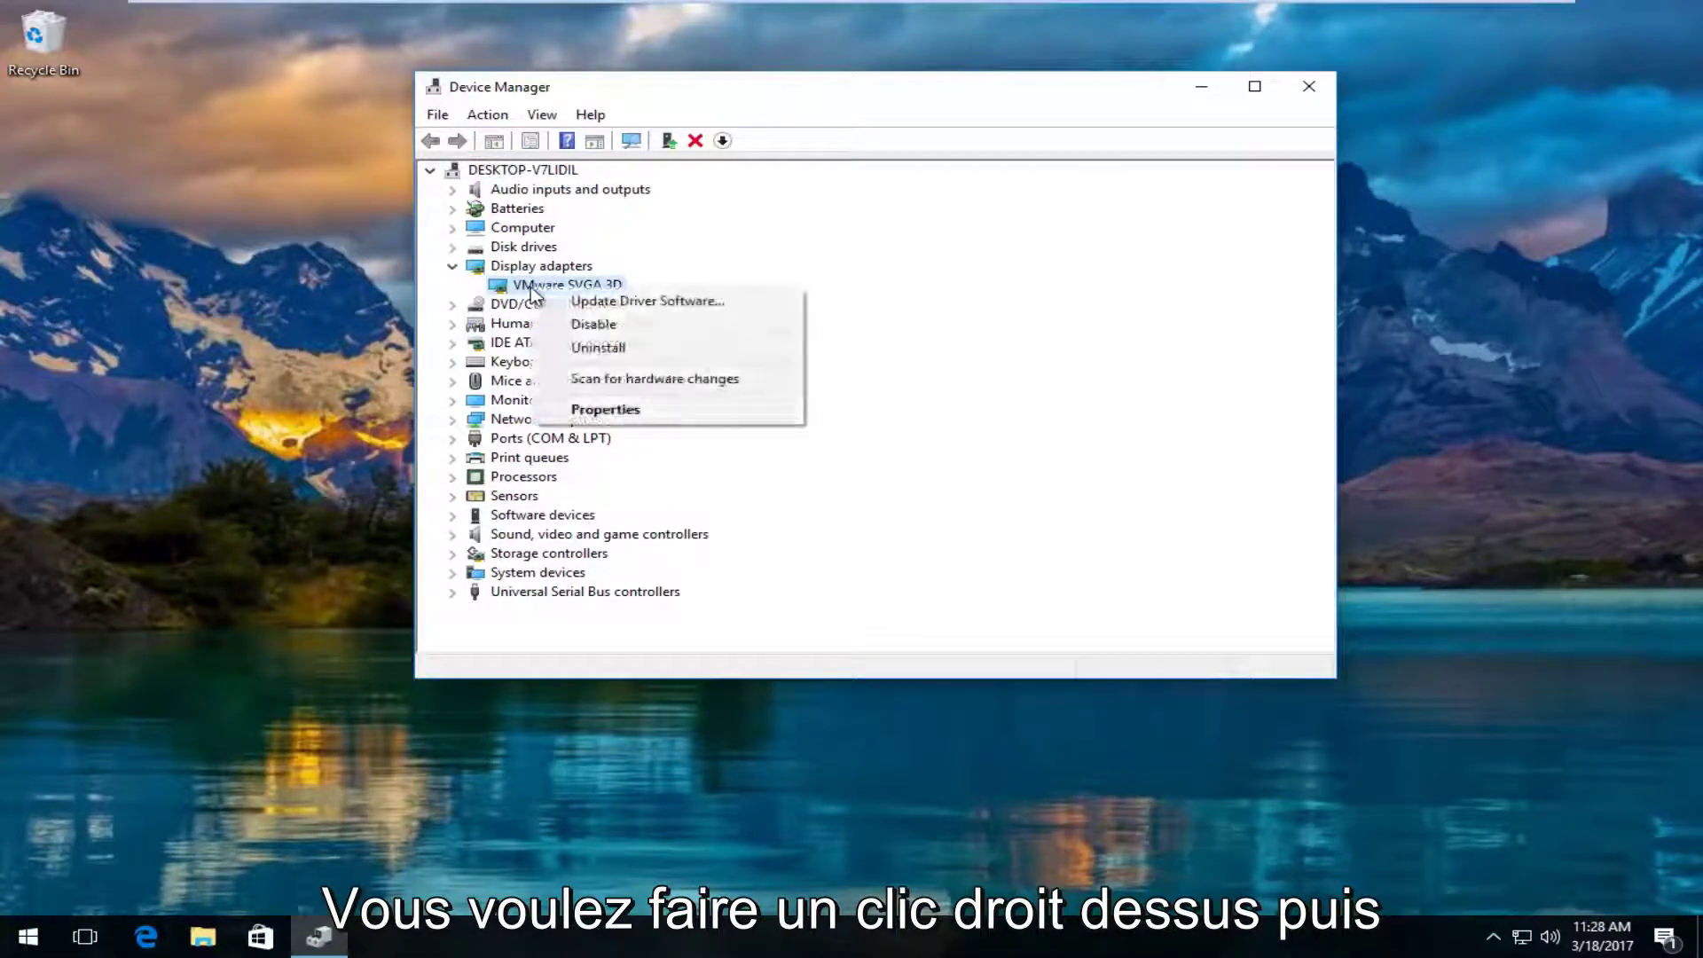
left_click(626, 305)
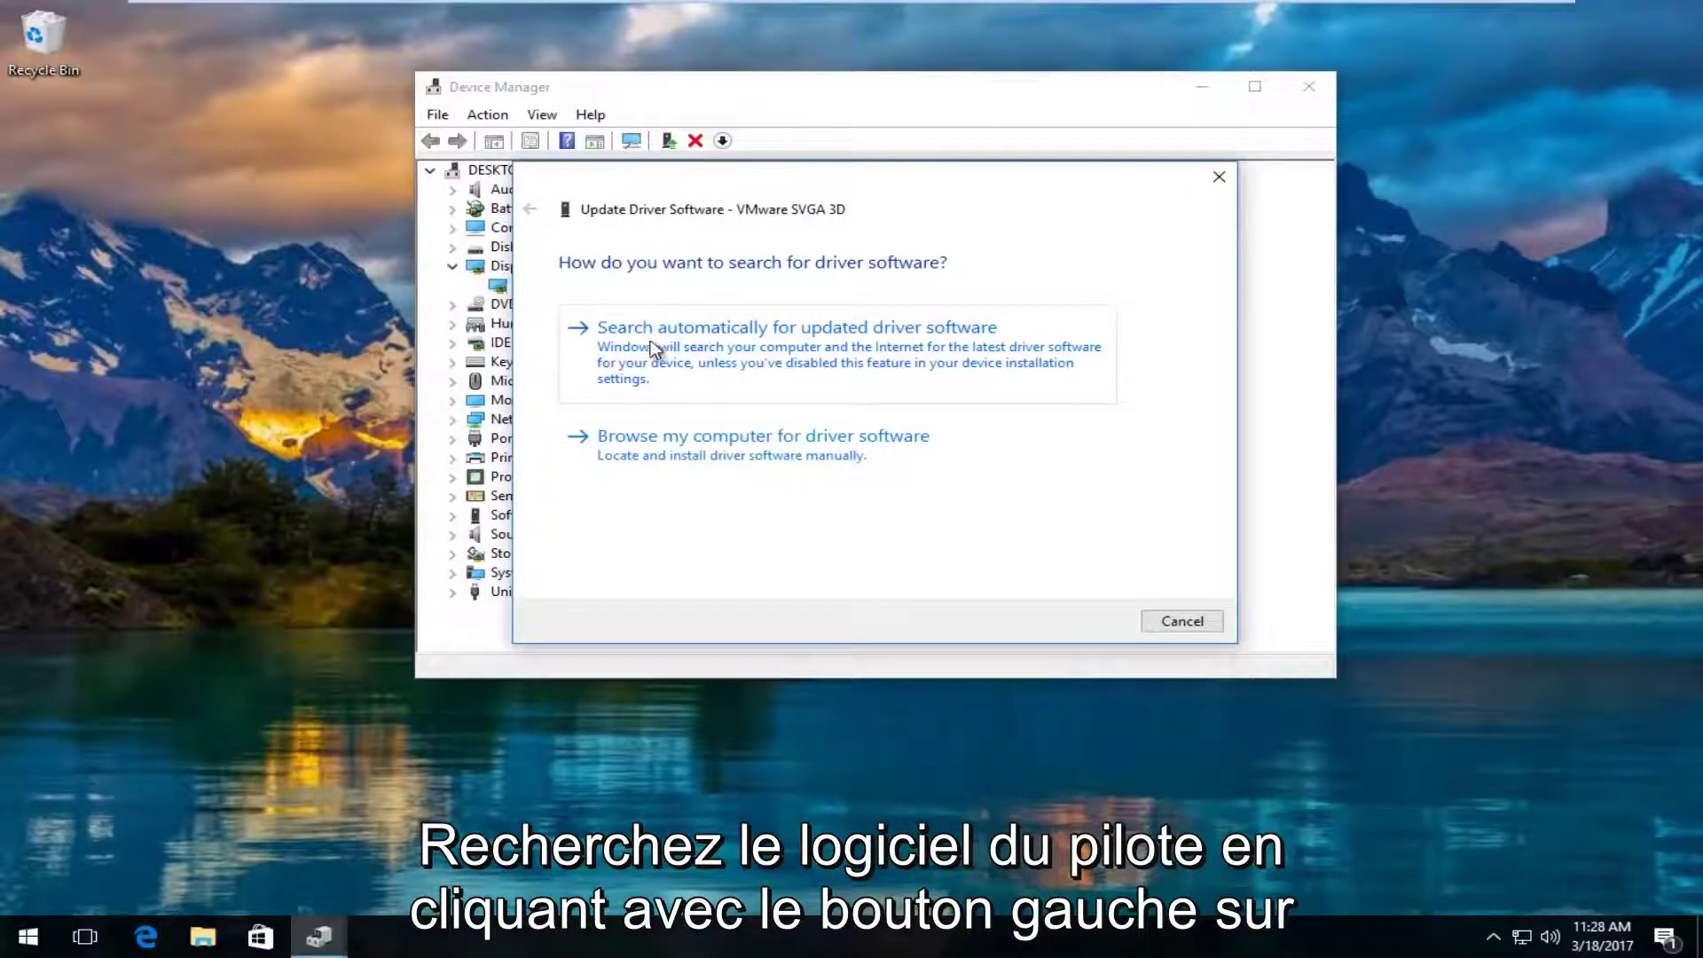
Search automatically for a newer VMware SVGA 3D driver, find it up to date, and close the wizard.
left_click(784, 346)
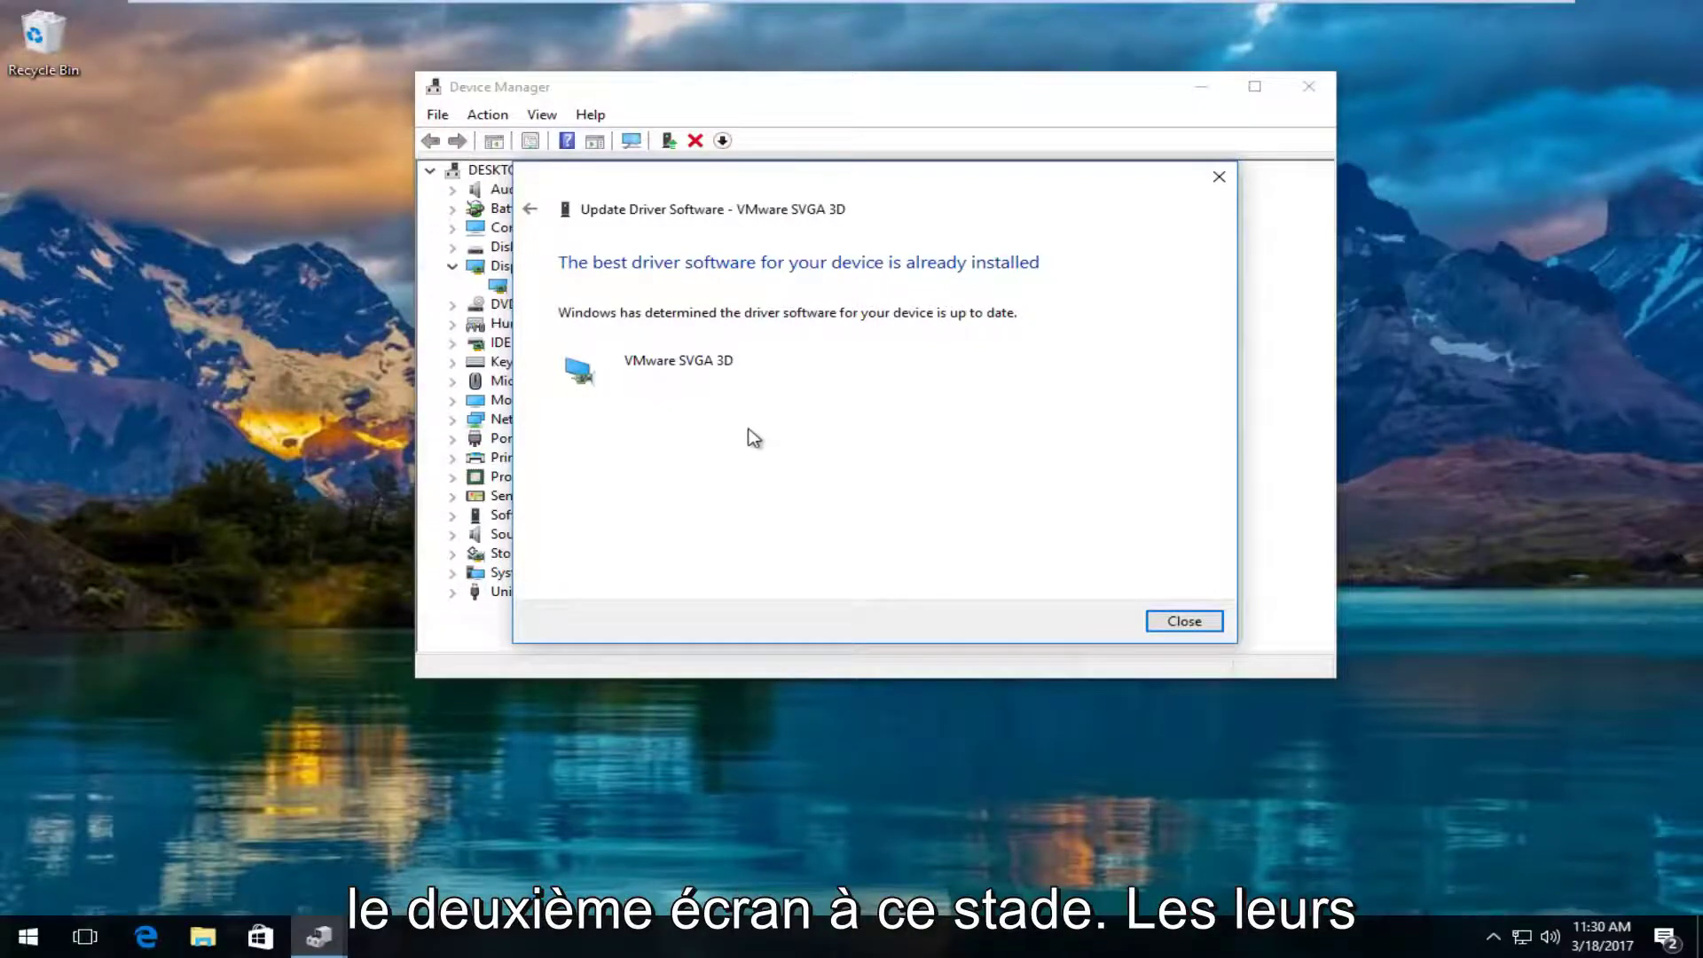
left_click(527, 213)
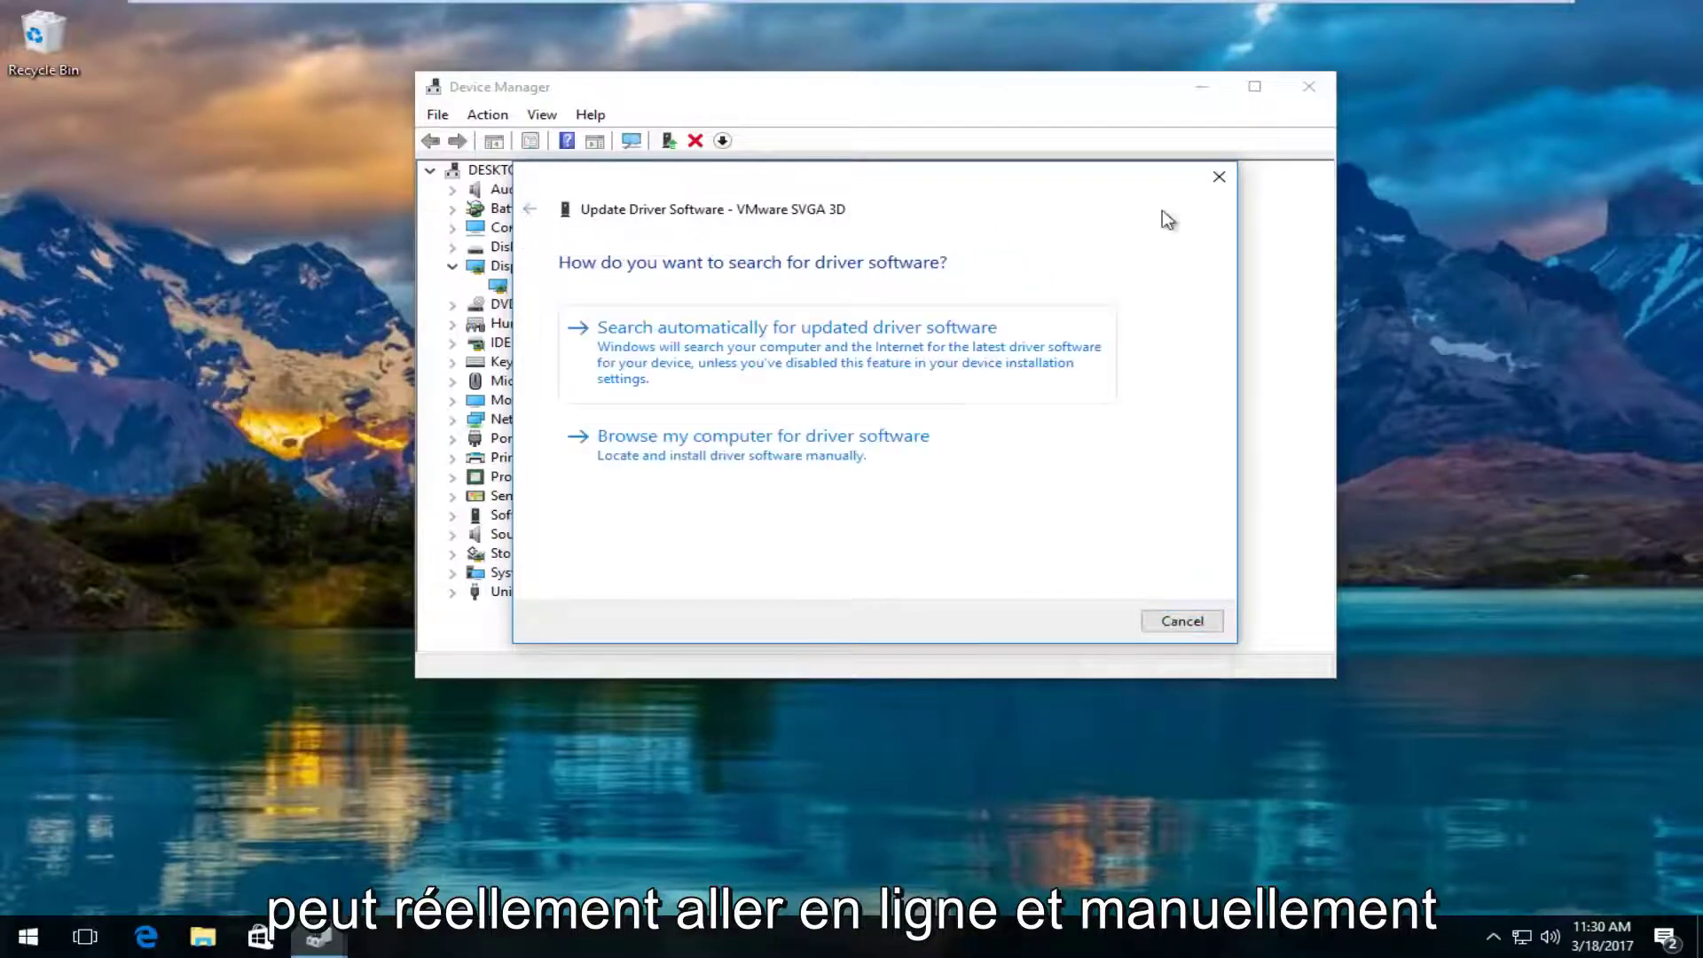
left_click(1218, 177)
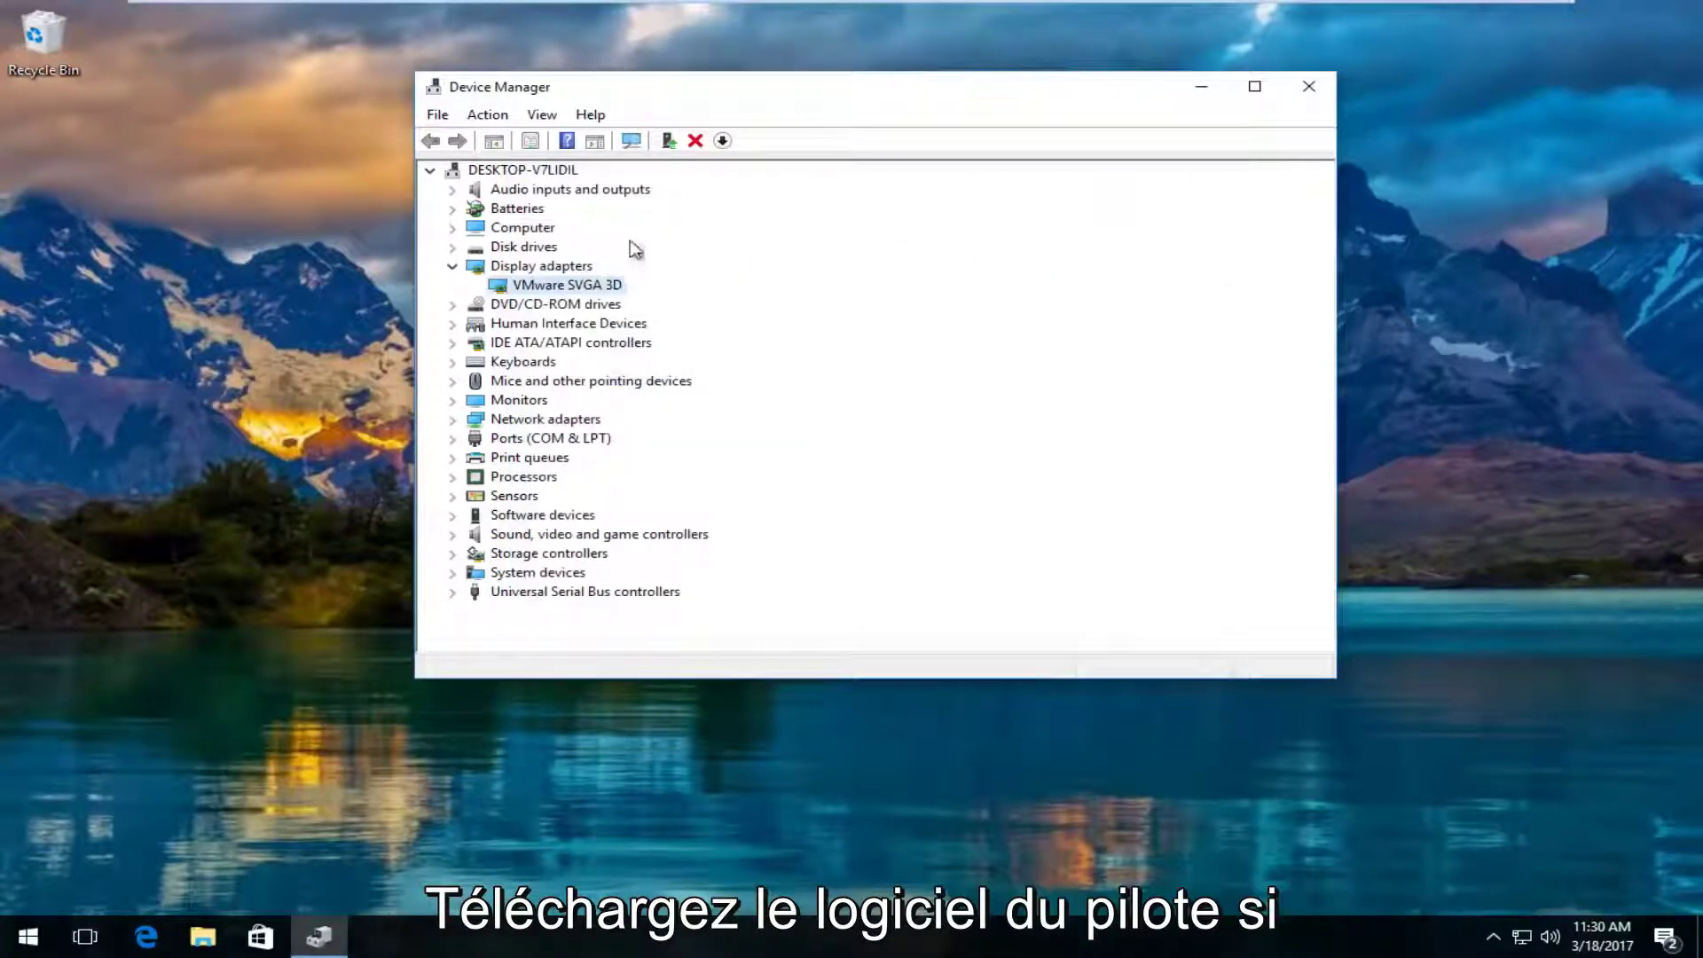
Check the VMware SVGA 3D Driver tab (version 8.15.1.48), then close Properties and Device Manager.
right_click(553, 290)
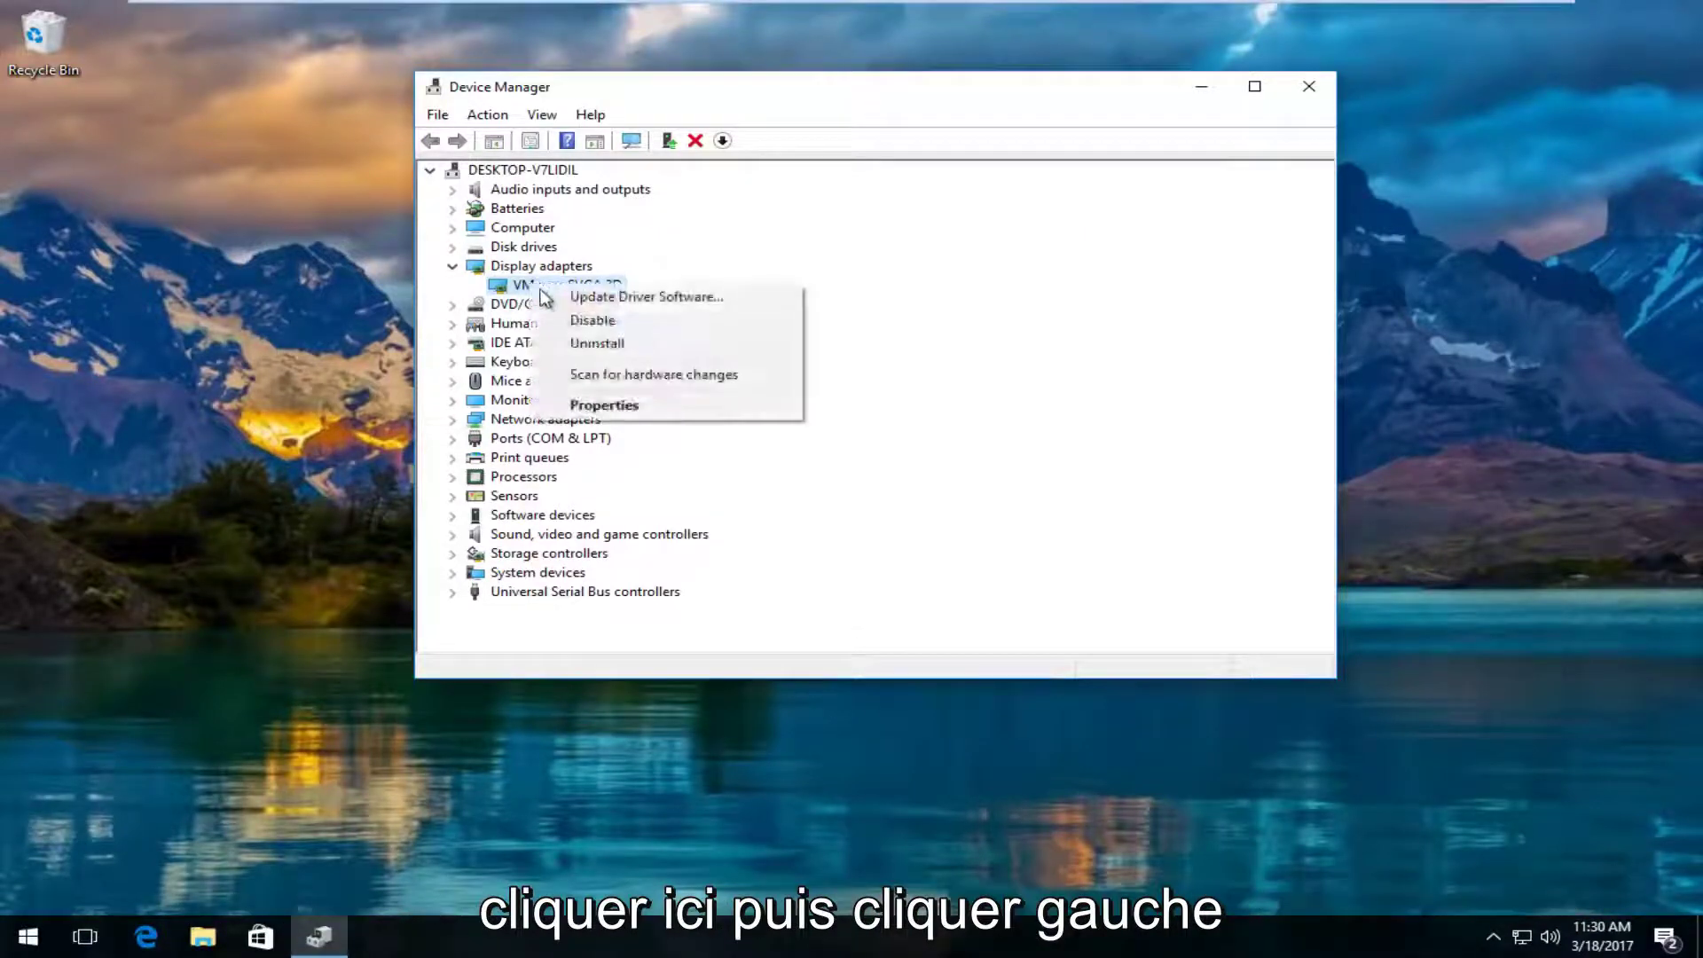
left_click(579, 405)
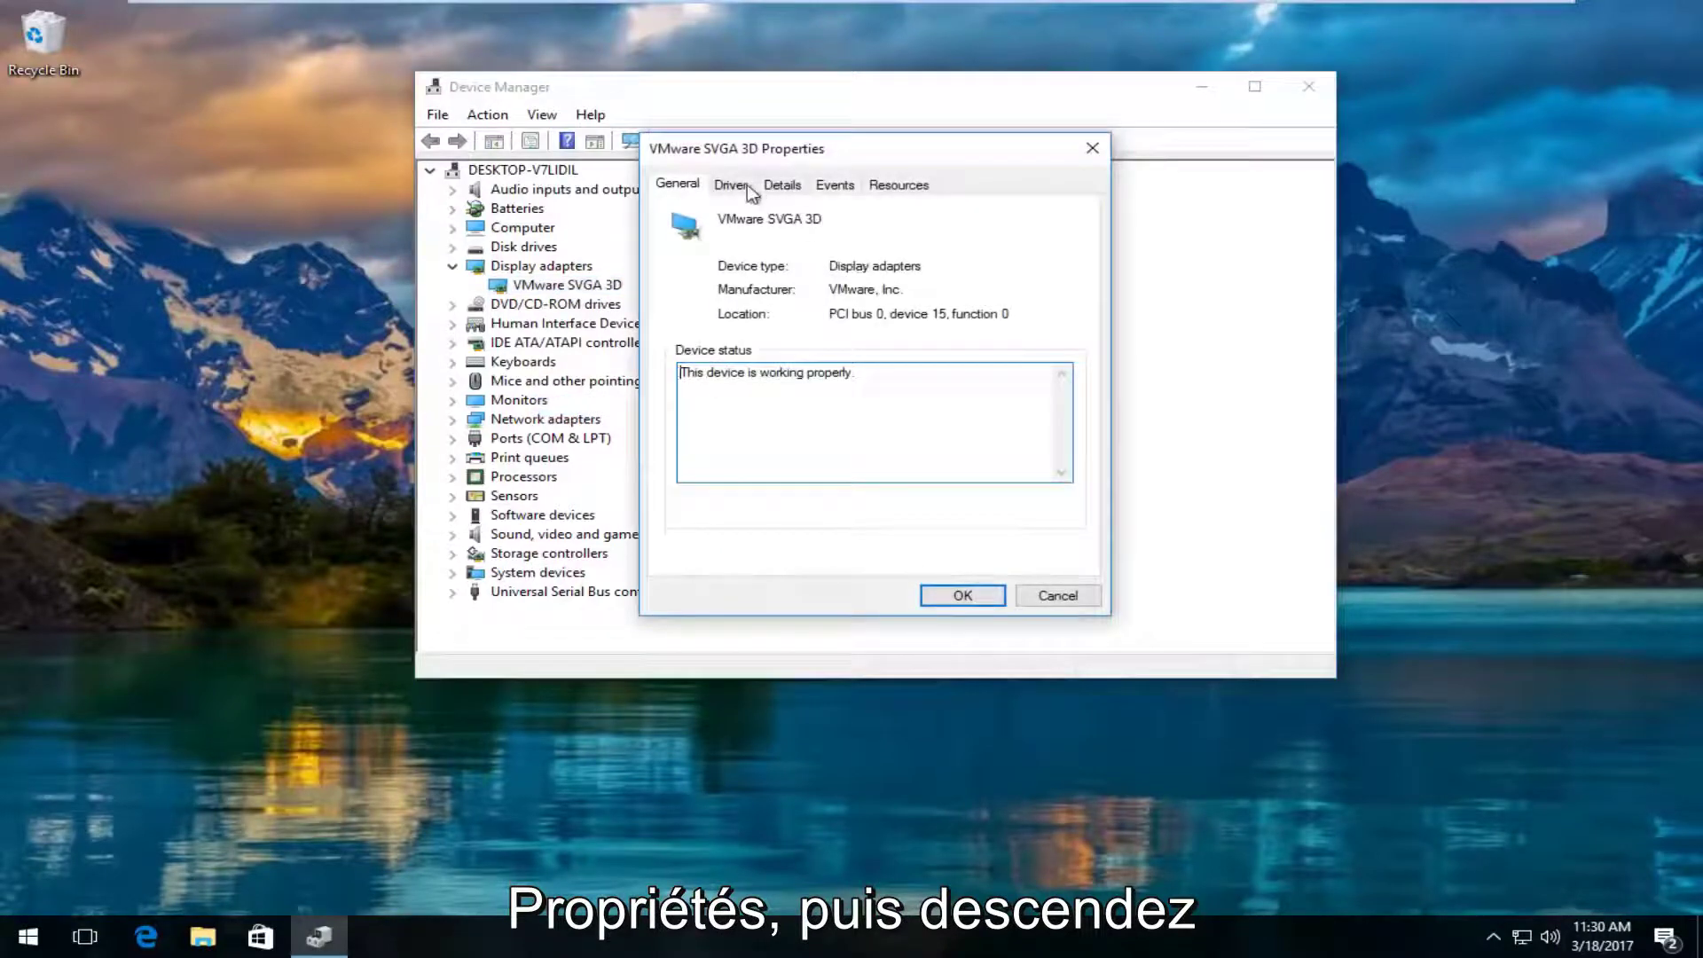
left_click(732, 188)
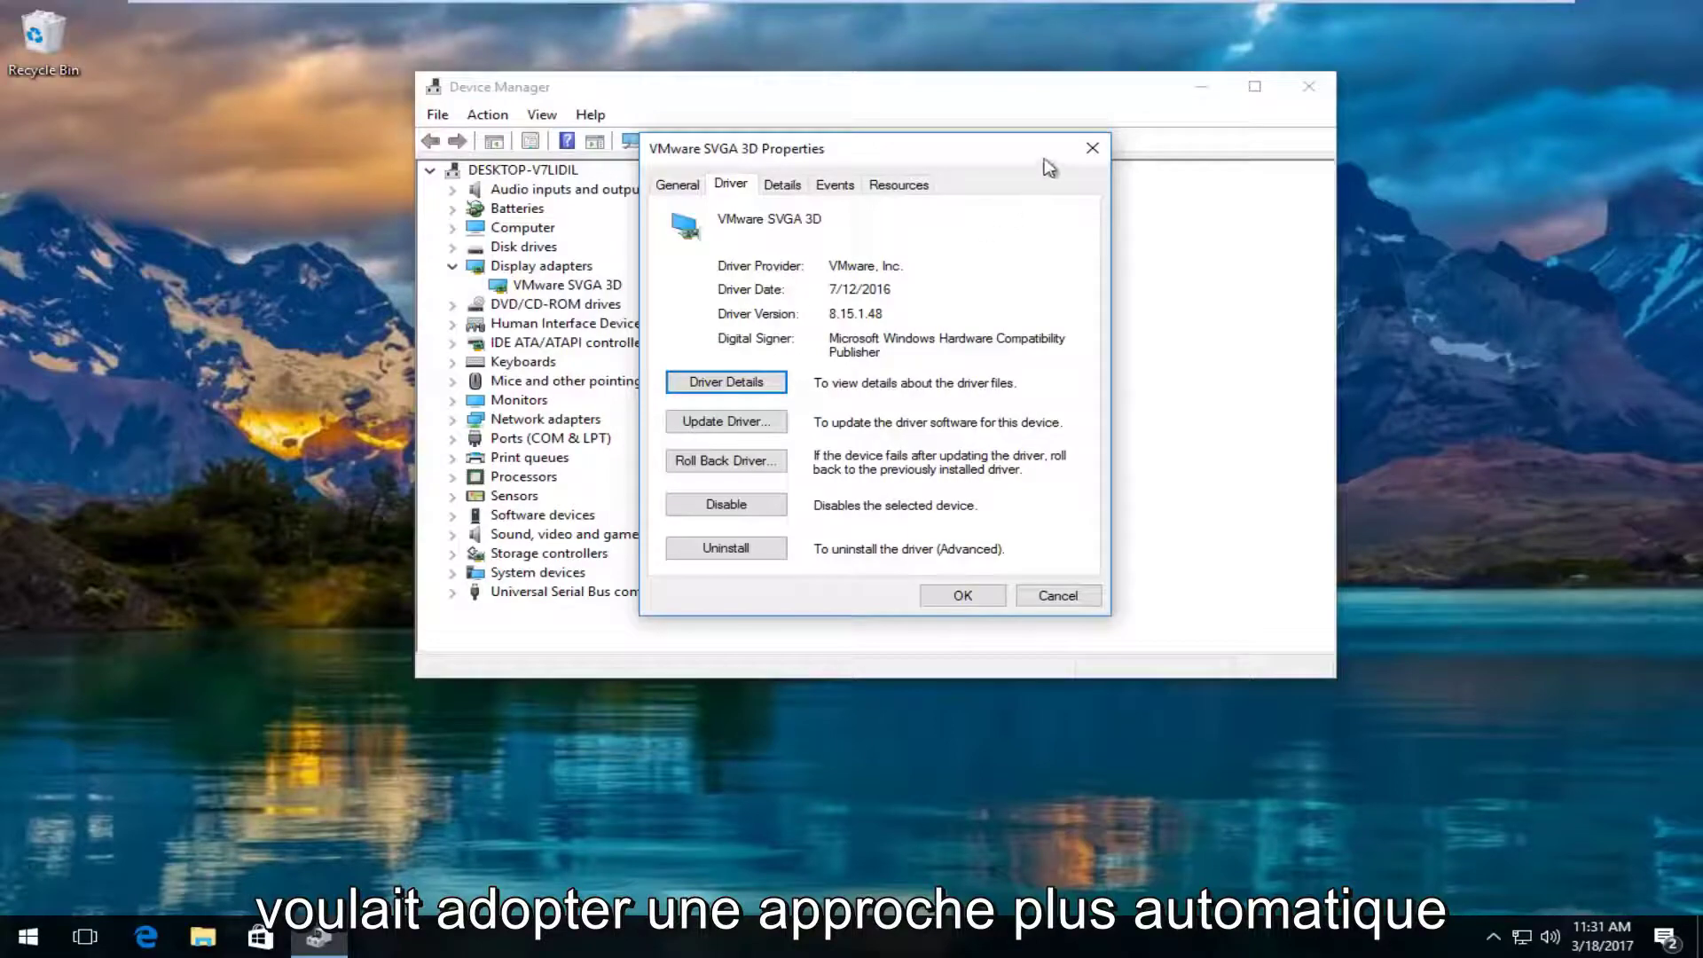
left_click(1092, 148)
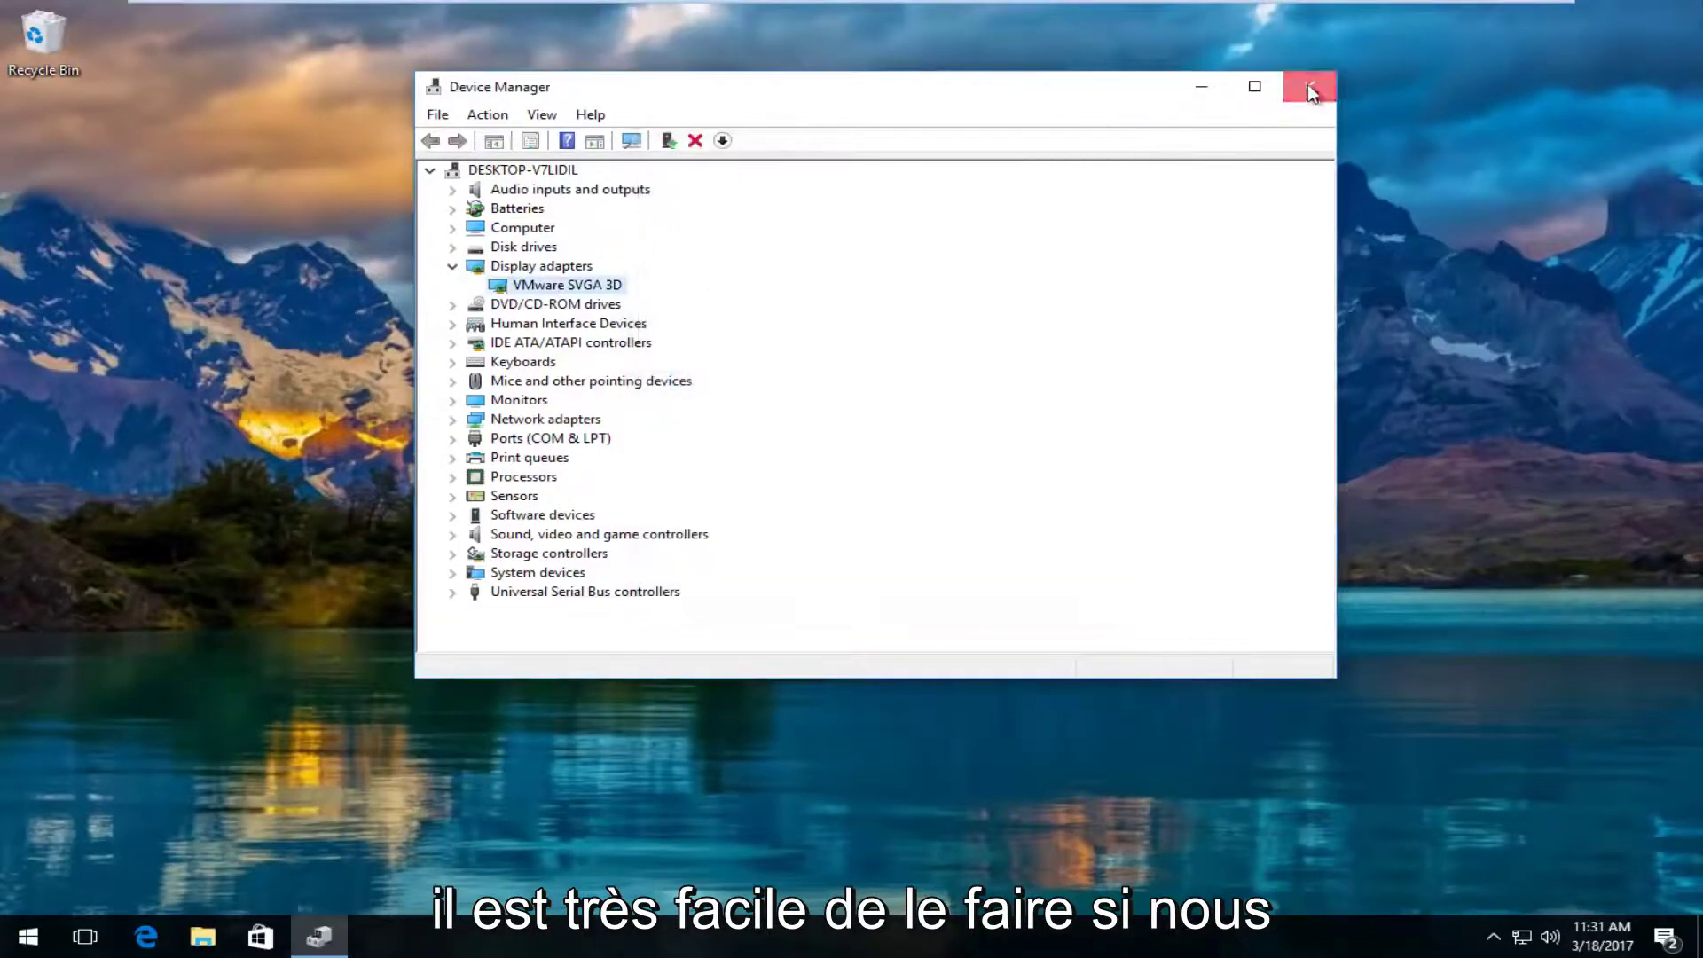
left_click(1309, 88)
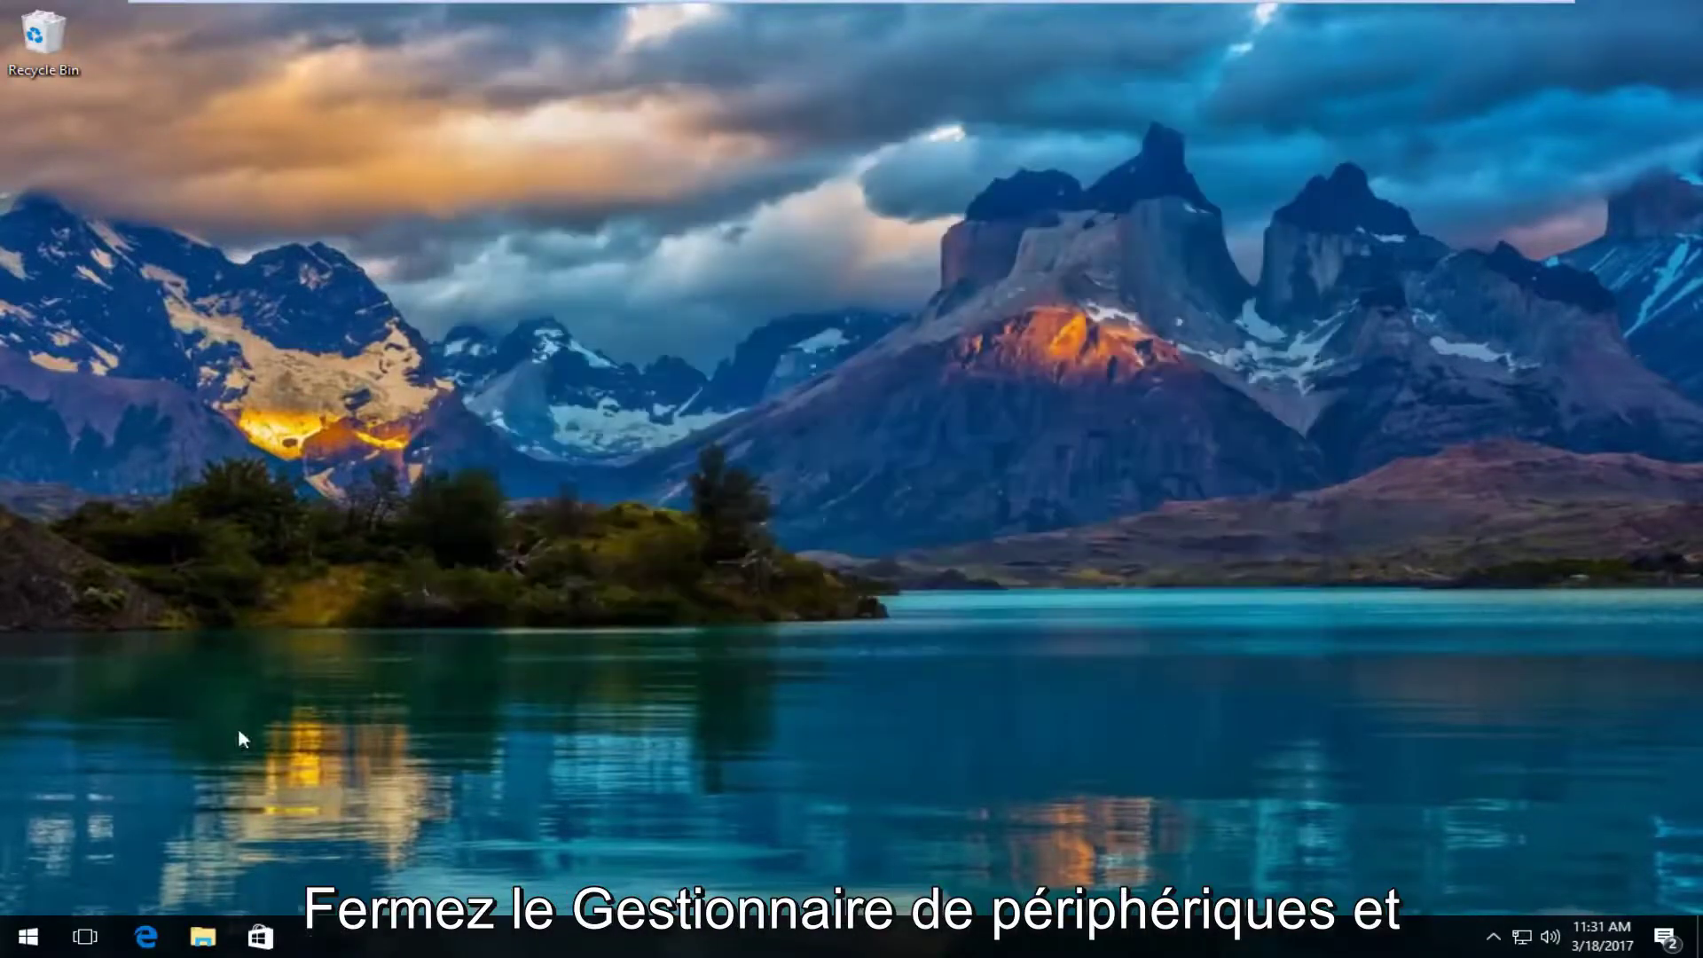
In Edge, search Google for 'amd driver update' and open the AMD Driver Autodetect result.
left_click(161, 934)
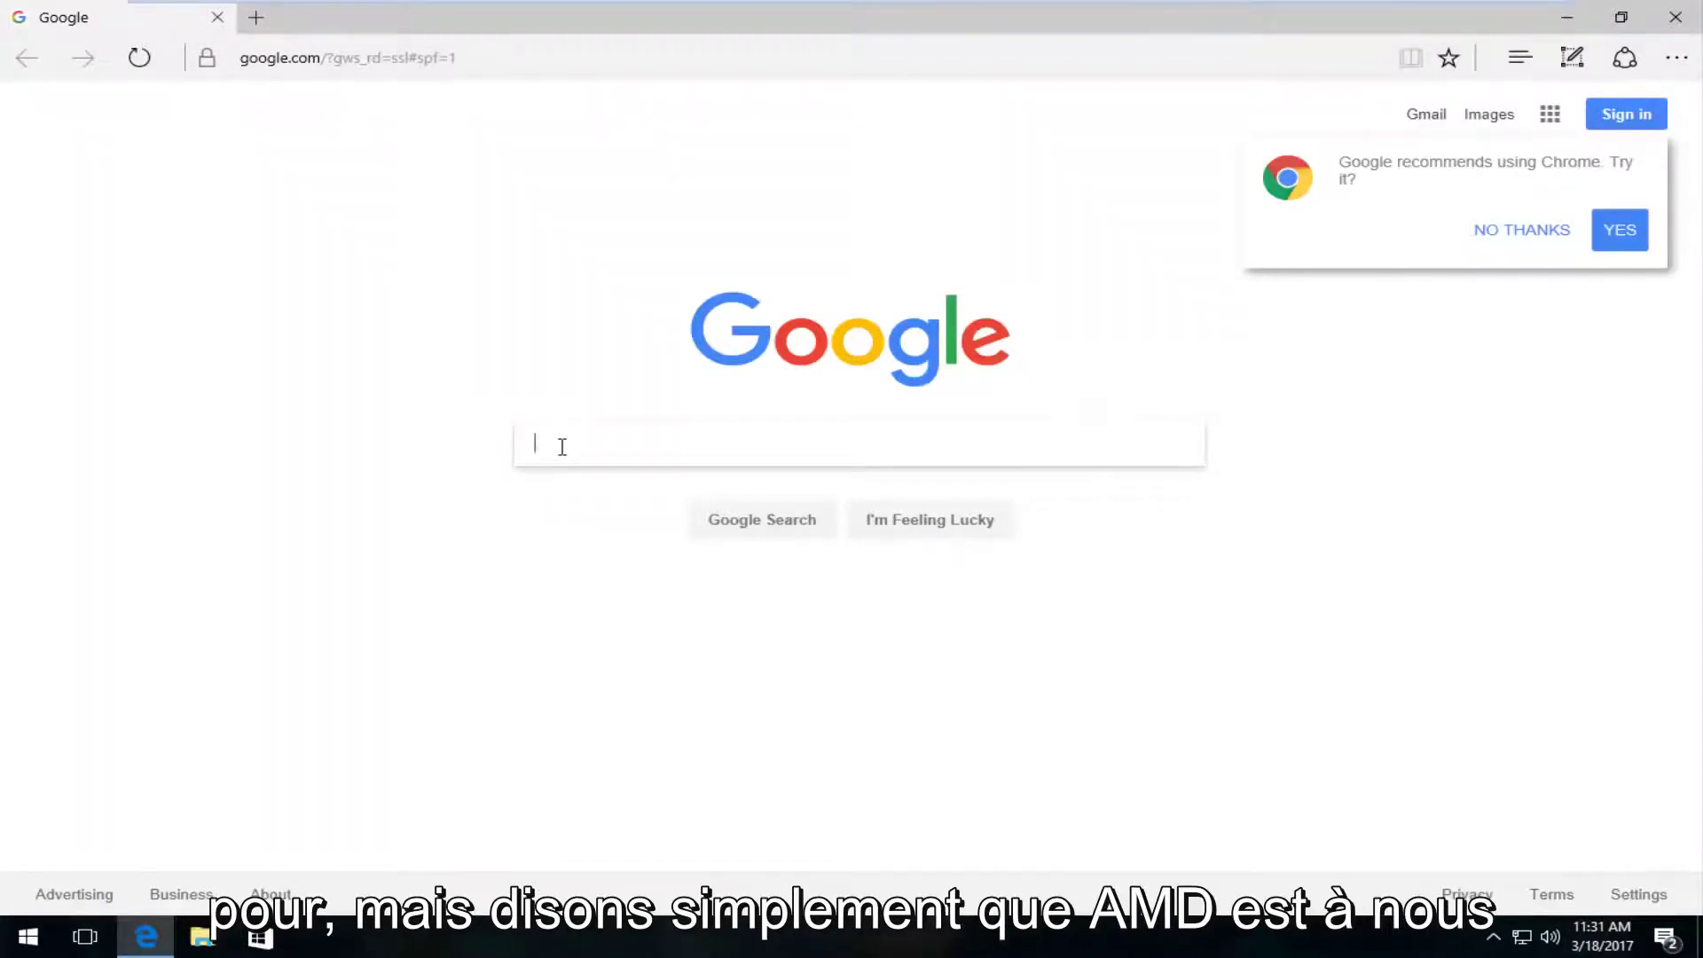
type("amd")
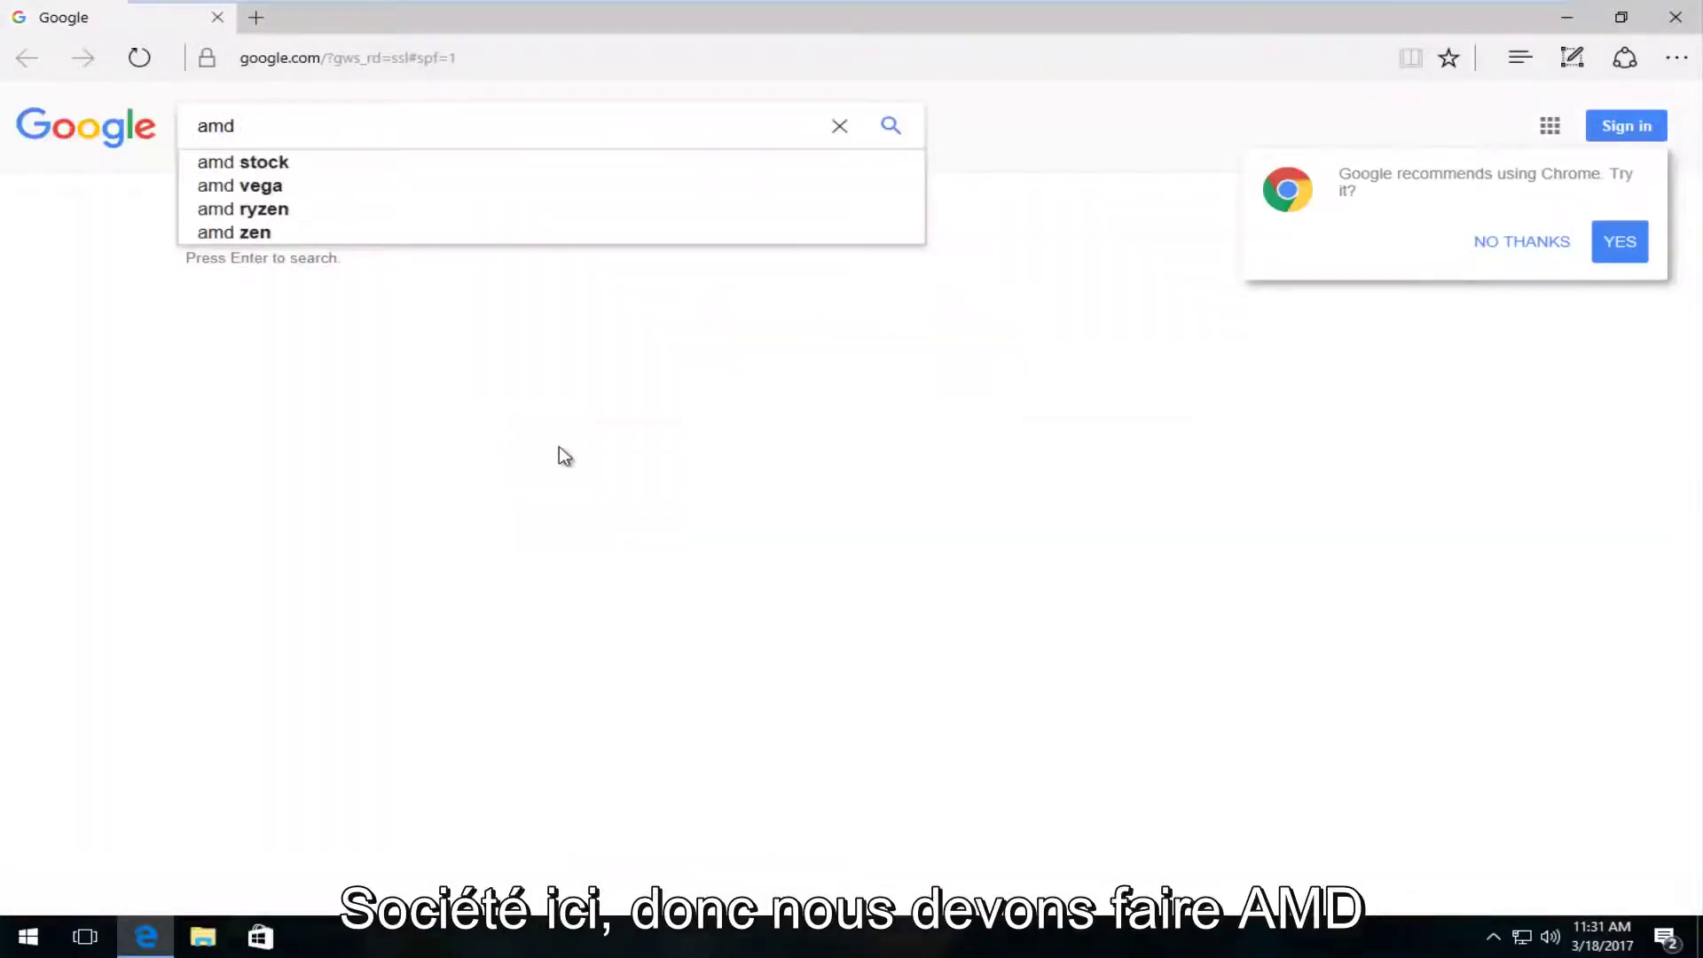
type(" driver ")
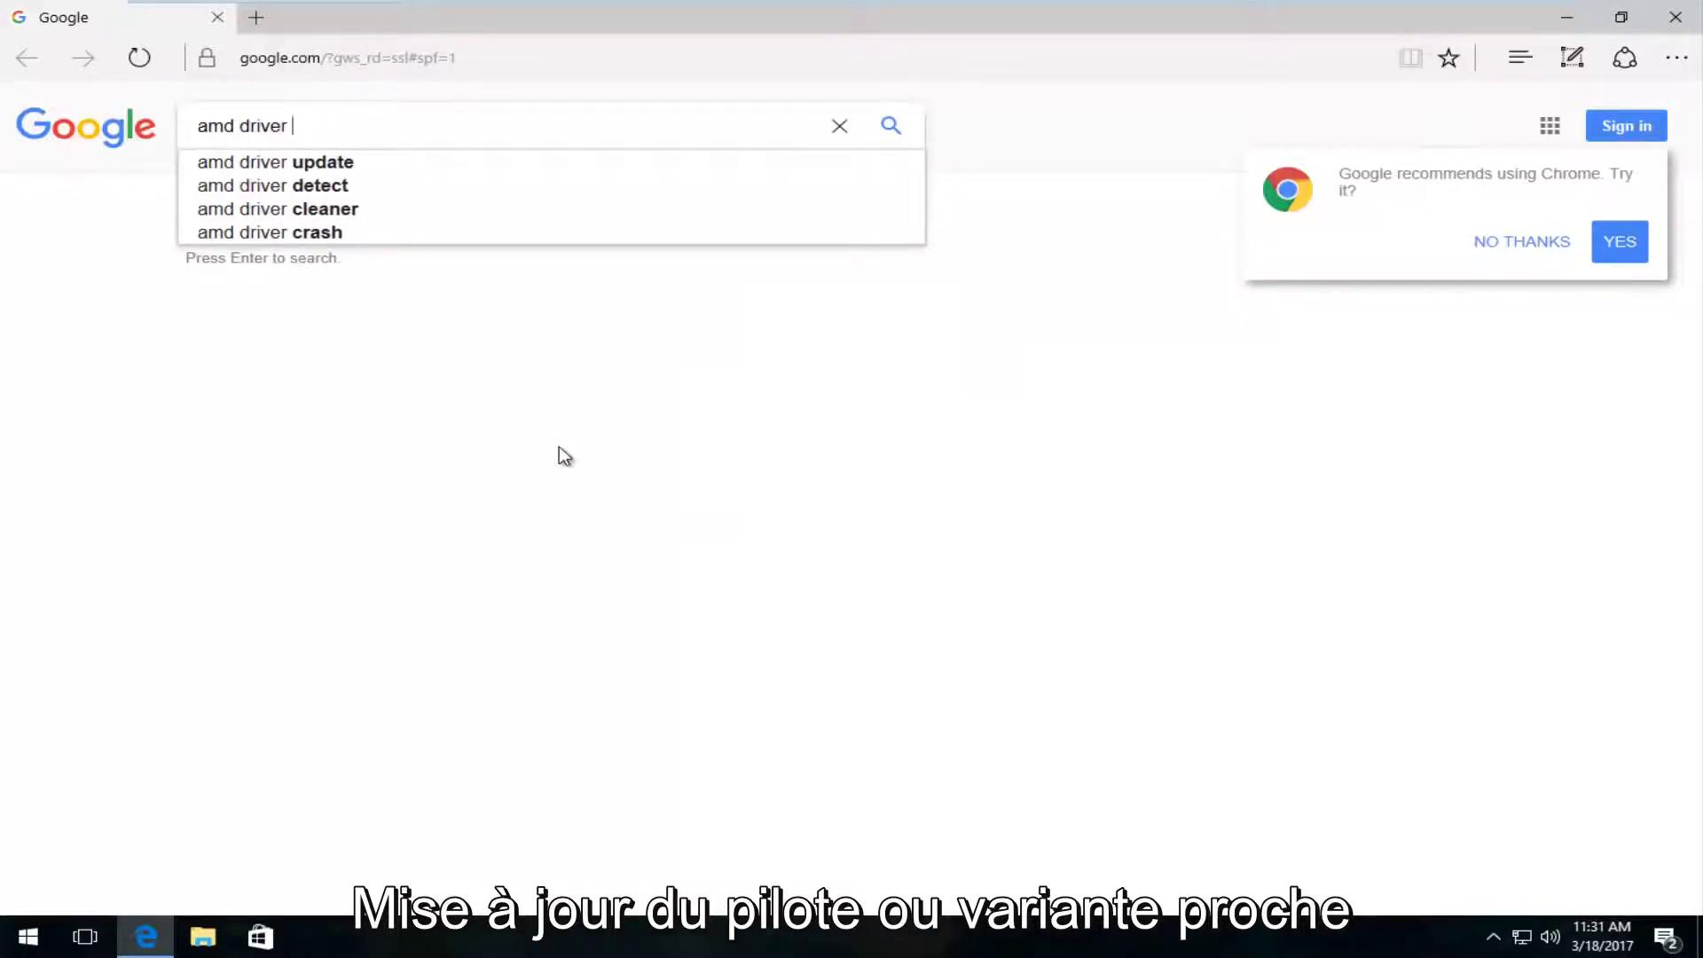
type("u[")
key("BackSpace")
type("pda")
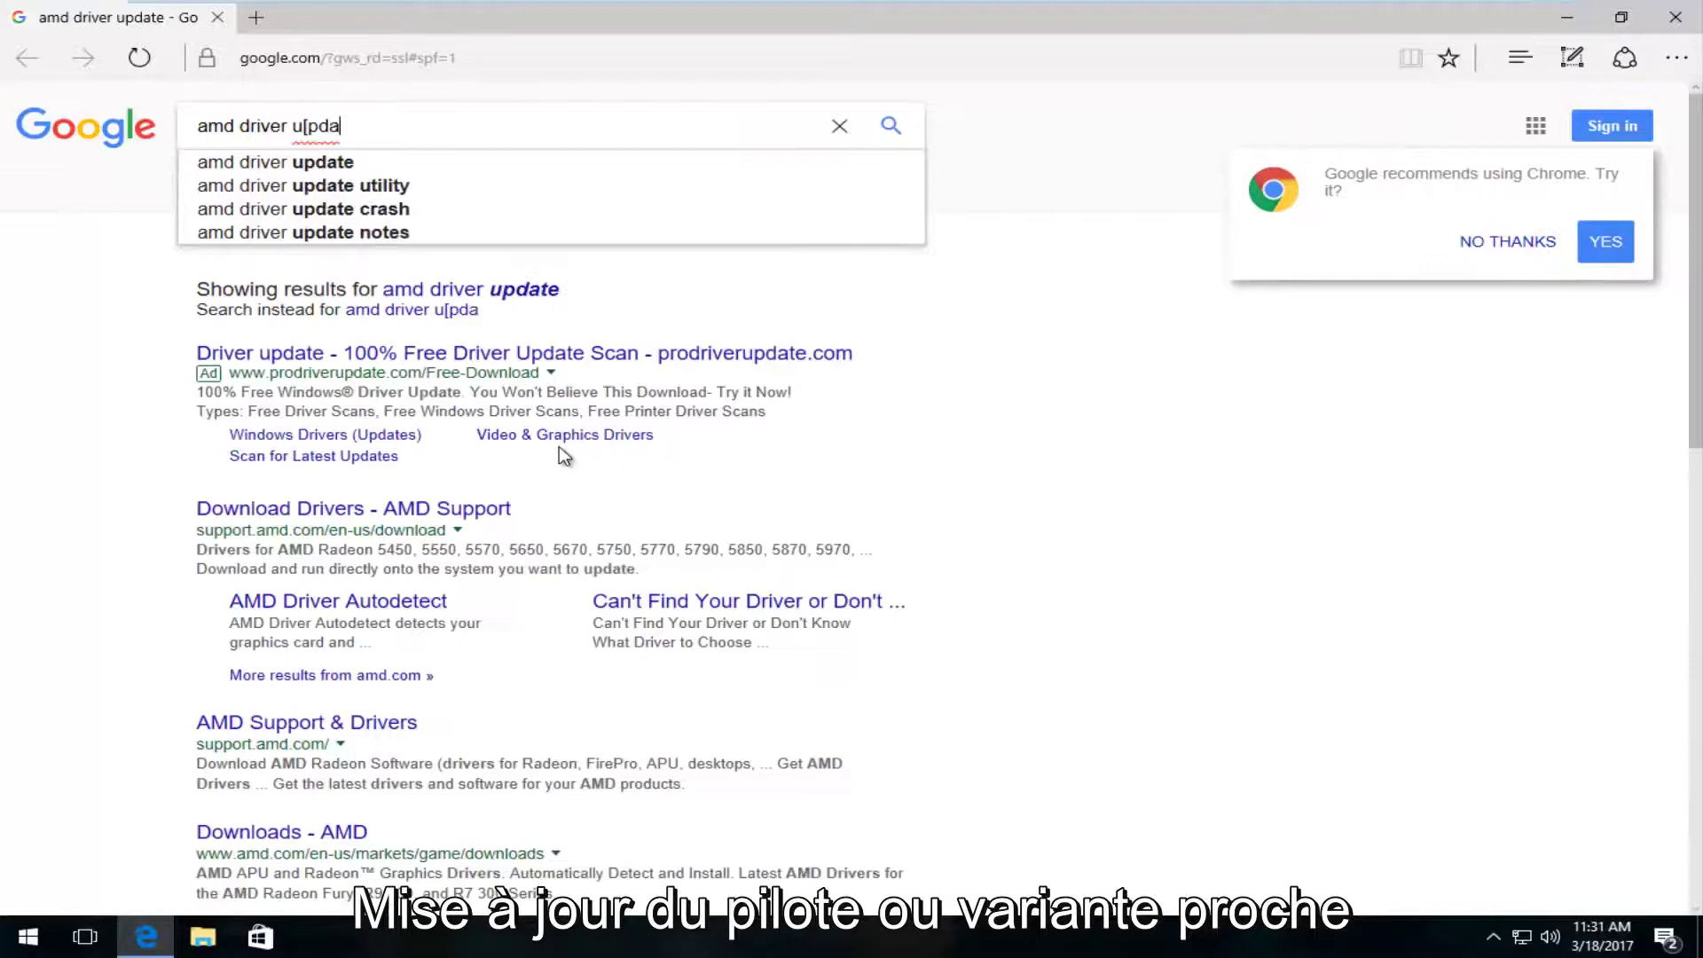
key("BackSpace")
key("BackSpace")
key("BackSpace")
type("pdate")
key("Return")
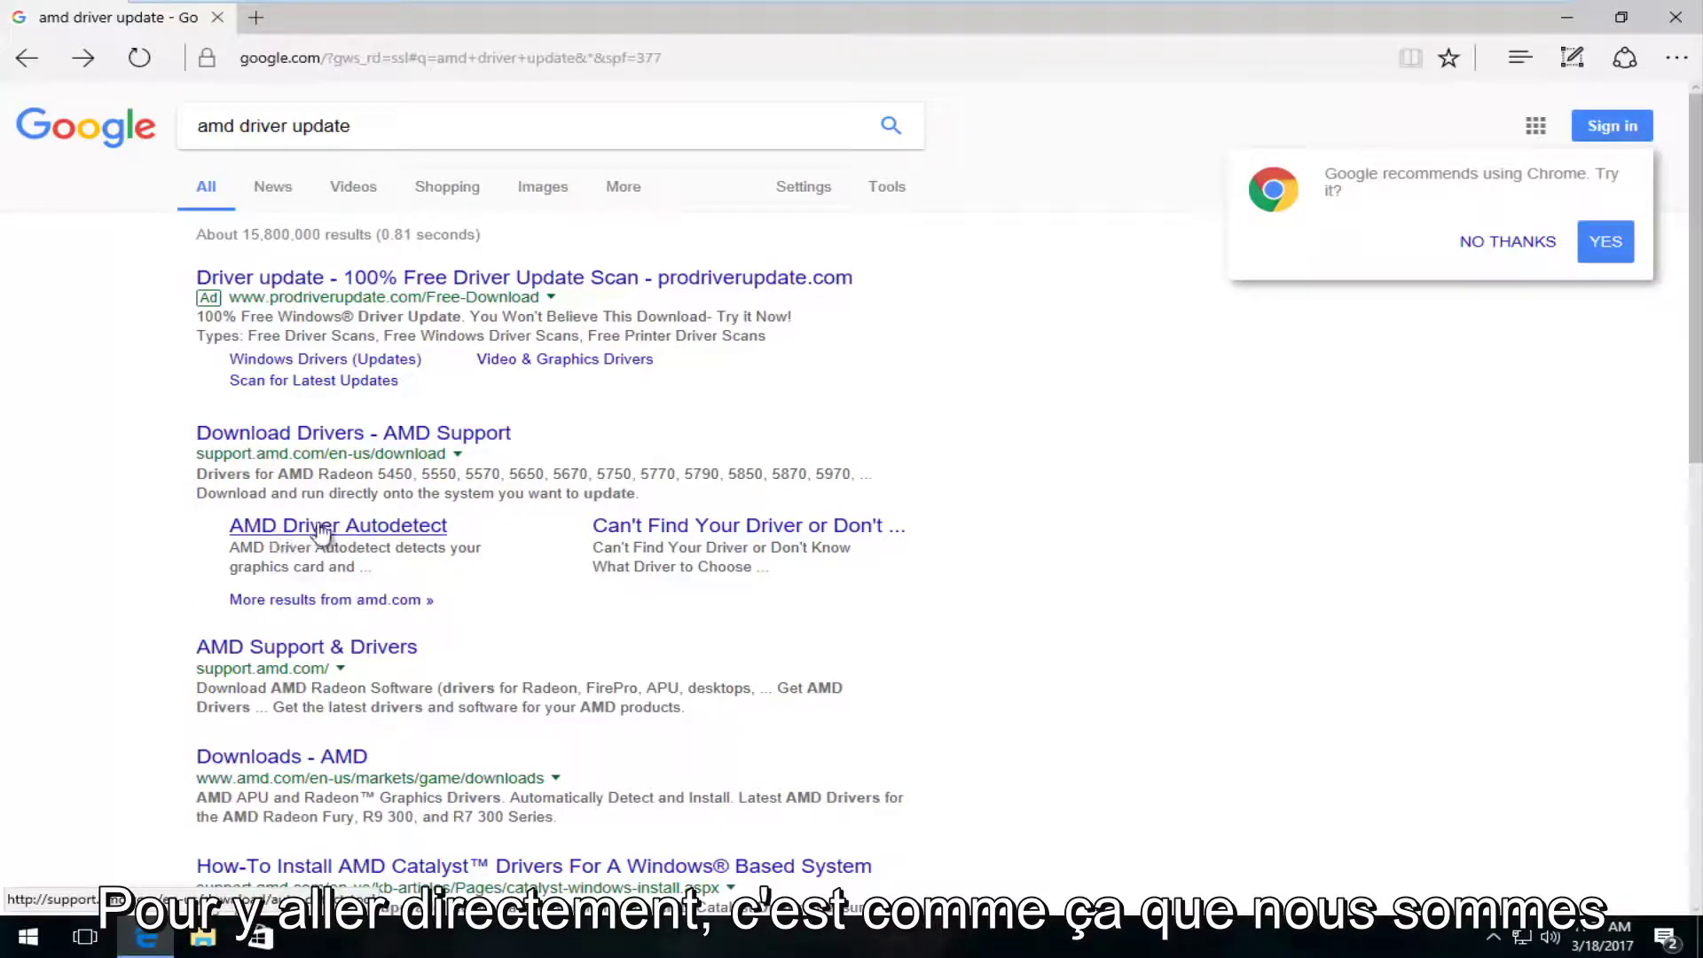
left_click(368, 529)
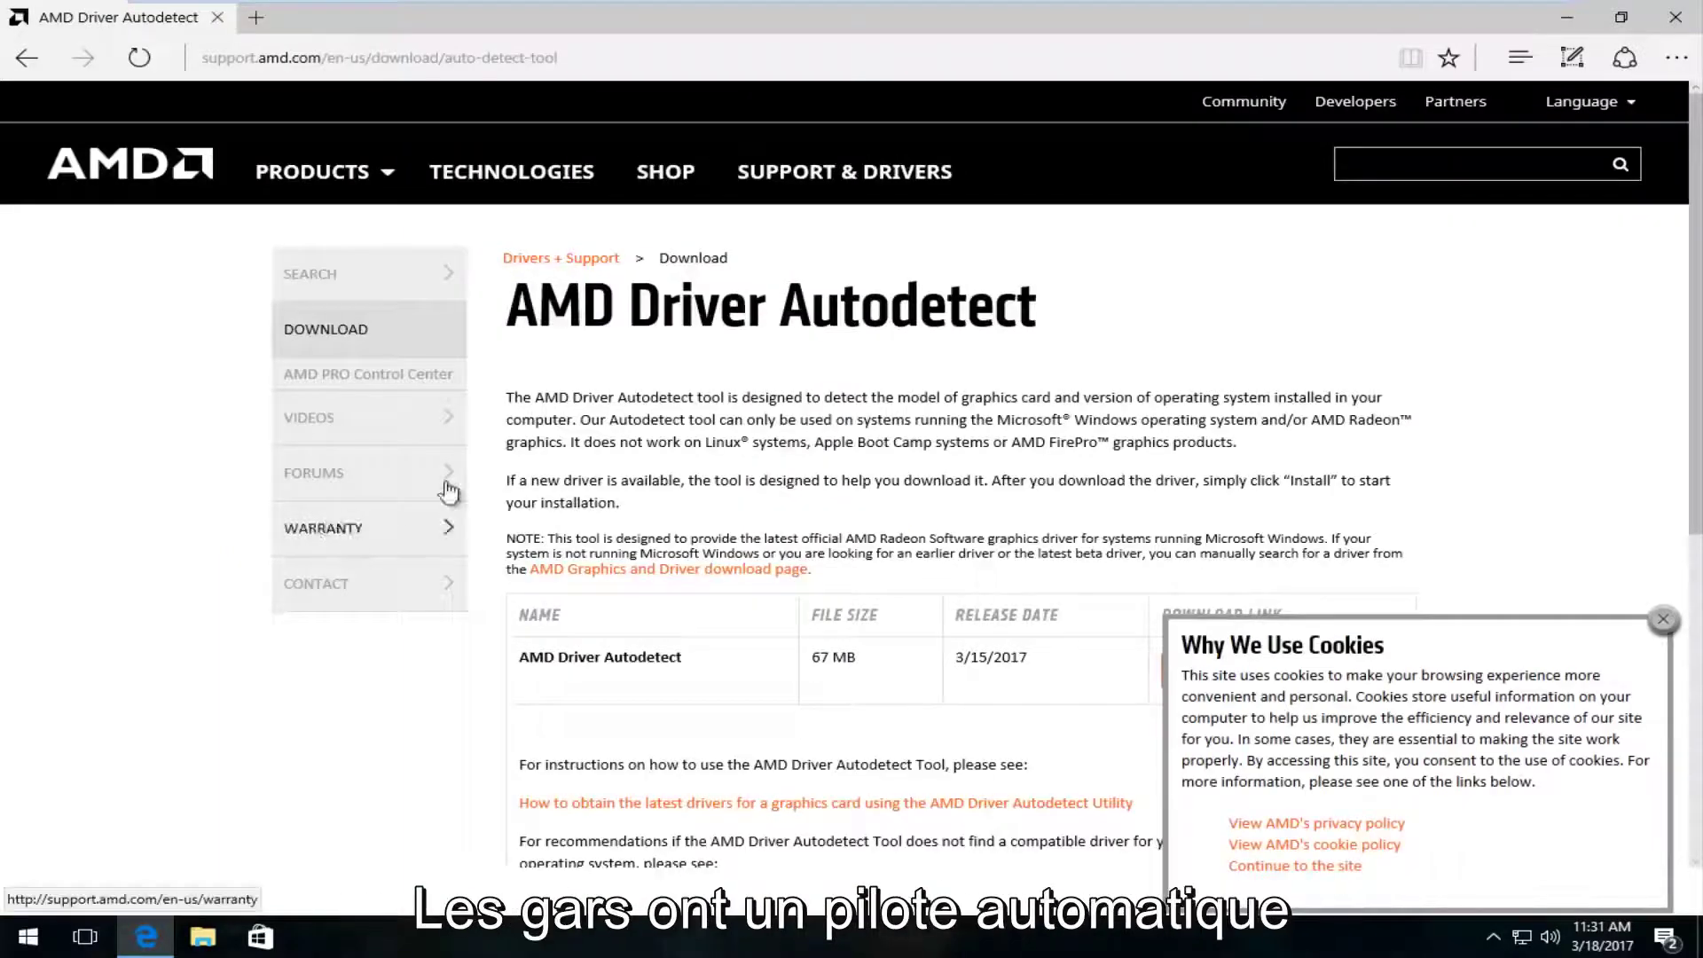
Start the AMD Driver Autodetect tool download from its page.
scroll(541, 443, "down", 5)
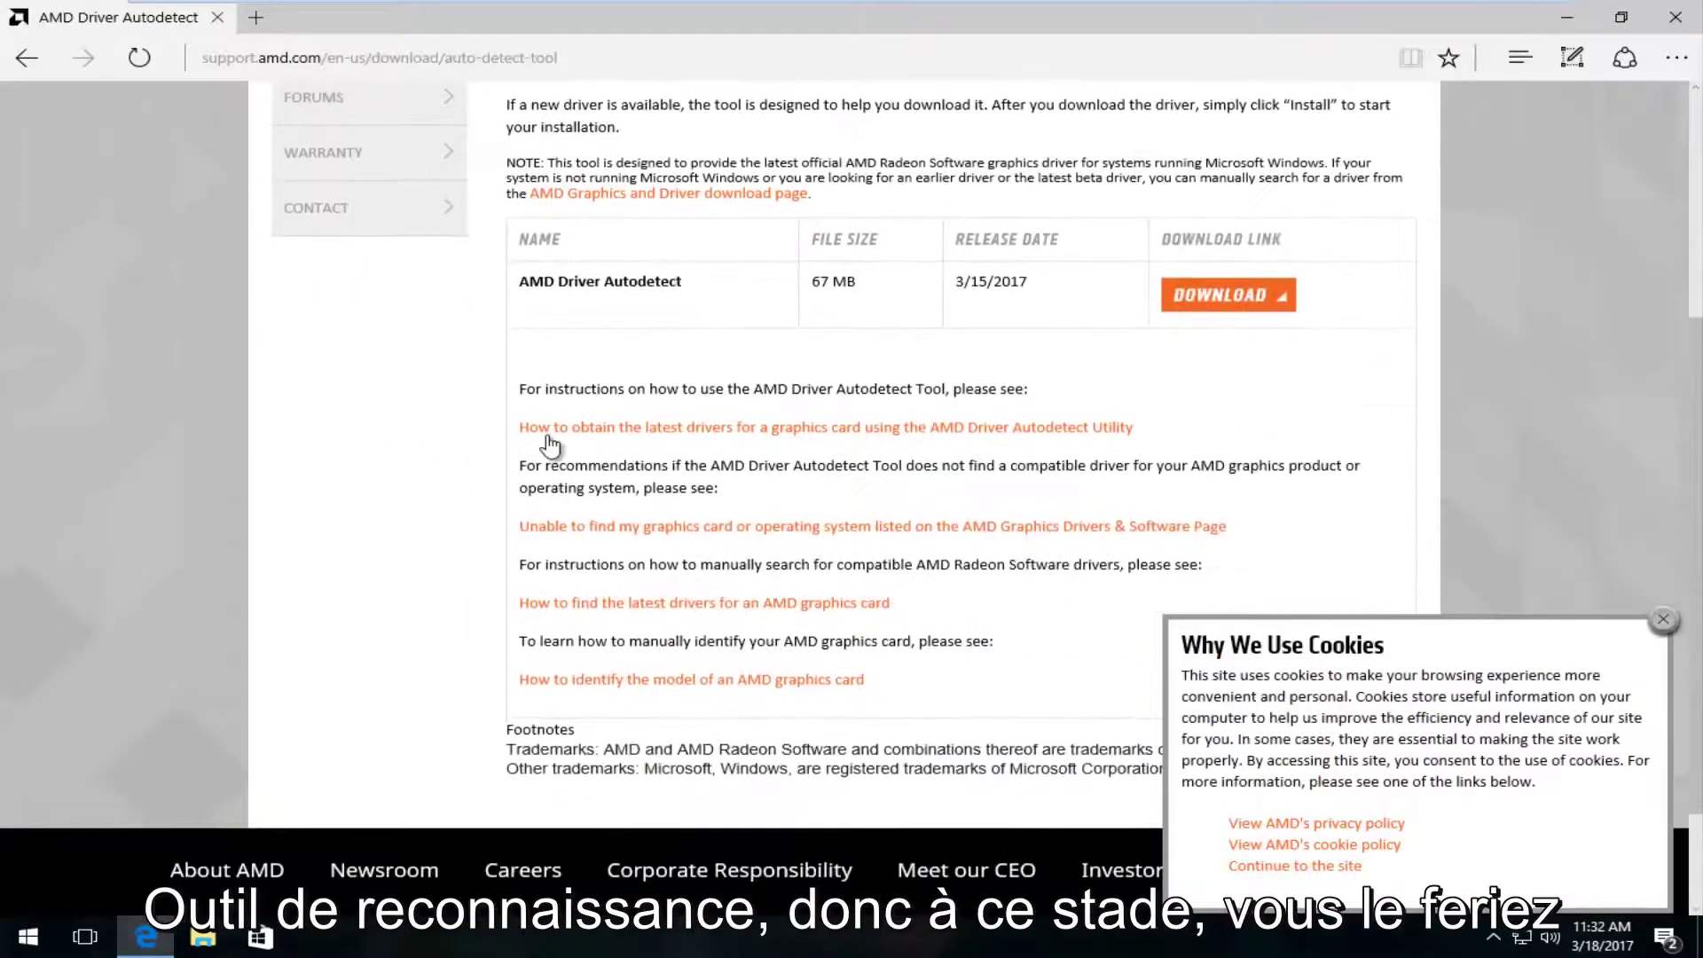
scroll(559, 443, "up", 2)
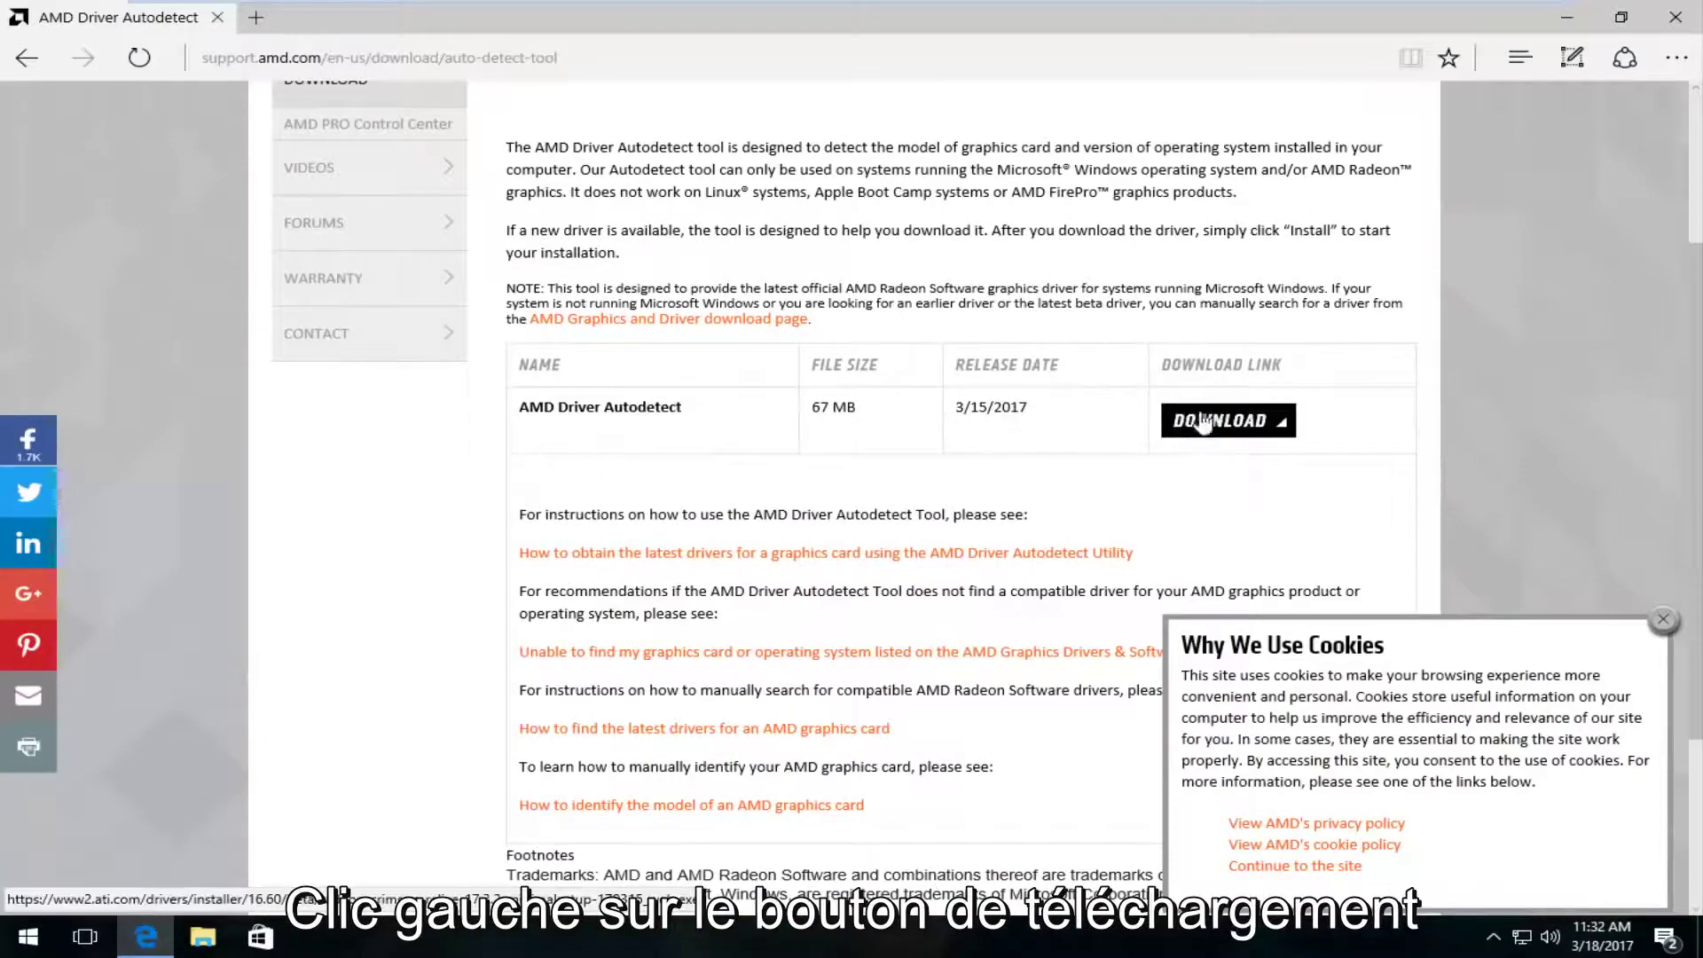
left_click(1200, 435)
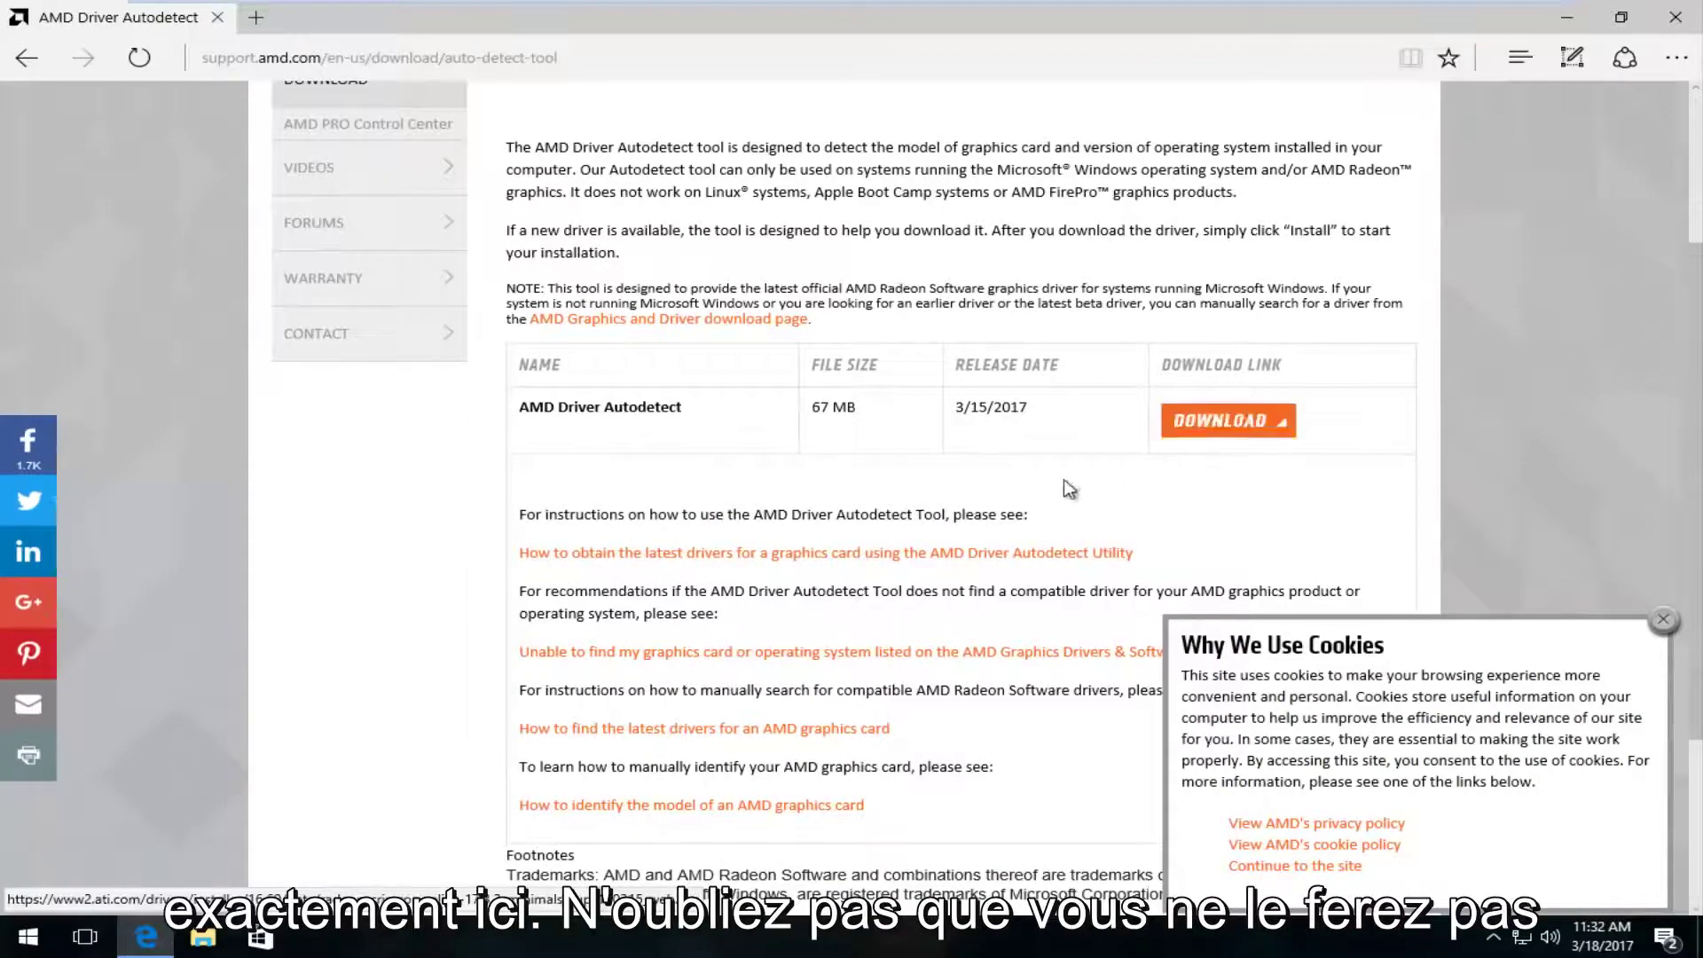
Leave the AMD page and return to the empty Windows desktop.
scroll(1046, 497, "up", 3)
scroll(981, 484, "down", 3)
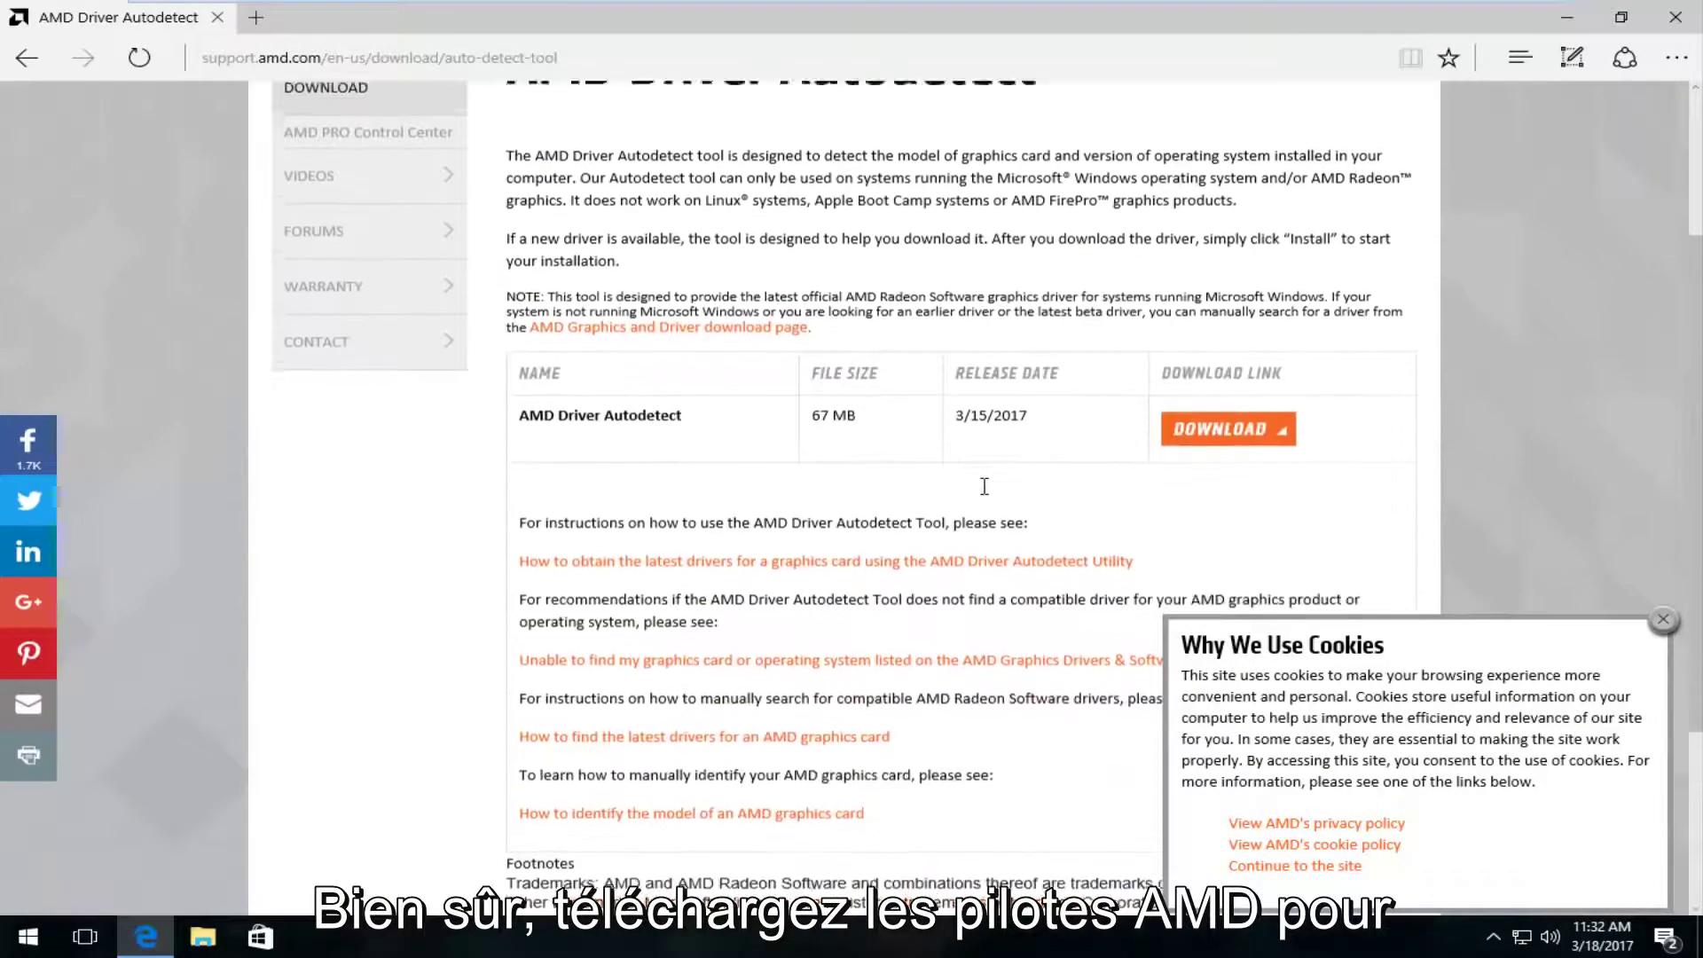
scroll(985, 487, "up", 3)
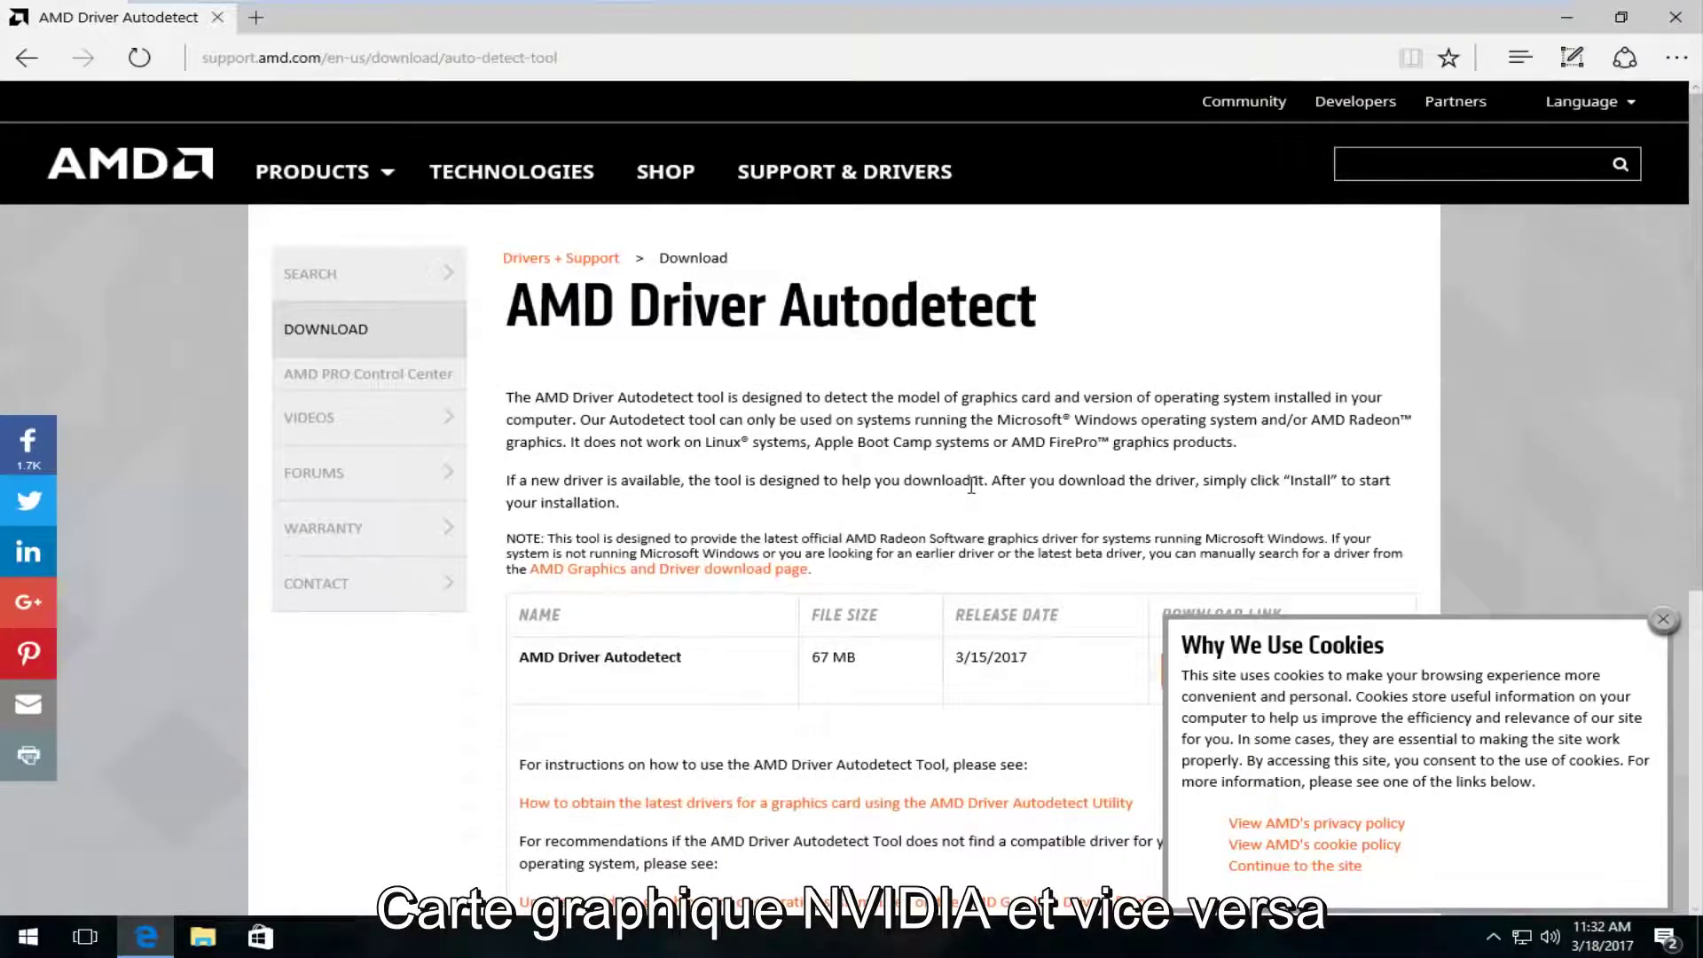
scroll(971, 486, "down", 3)
scroll(972, 486, "up", 3)
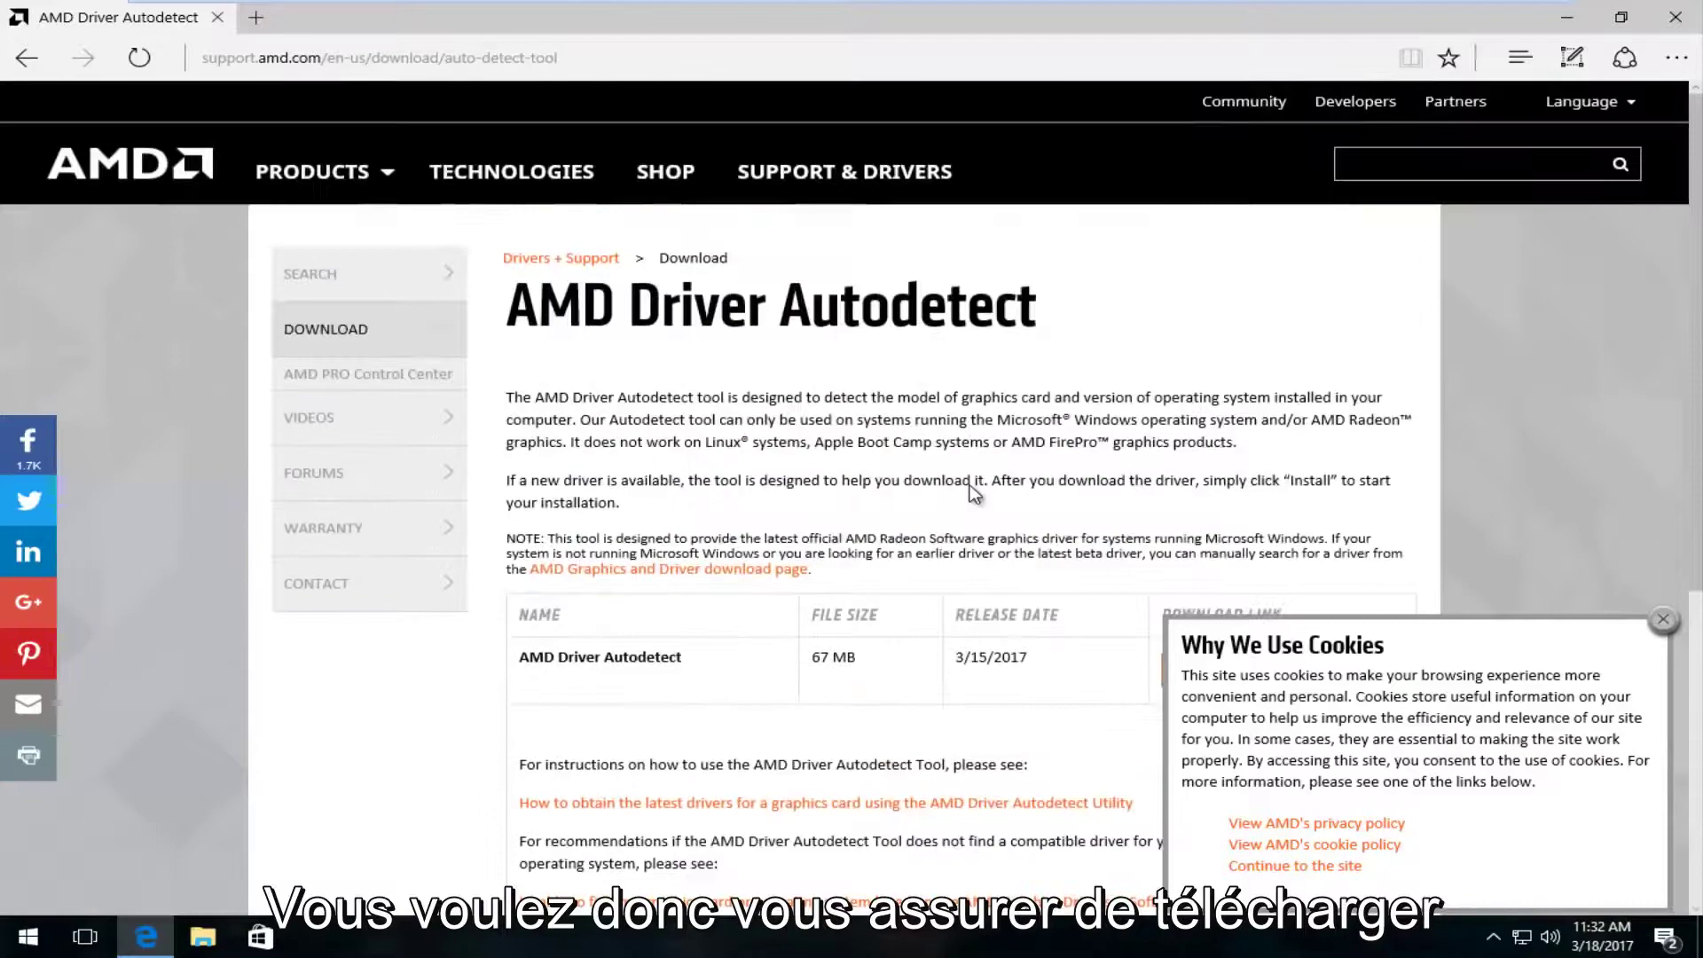
scroll(974, 493, "down", 3)
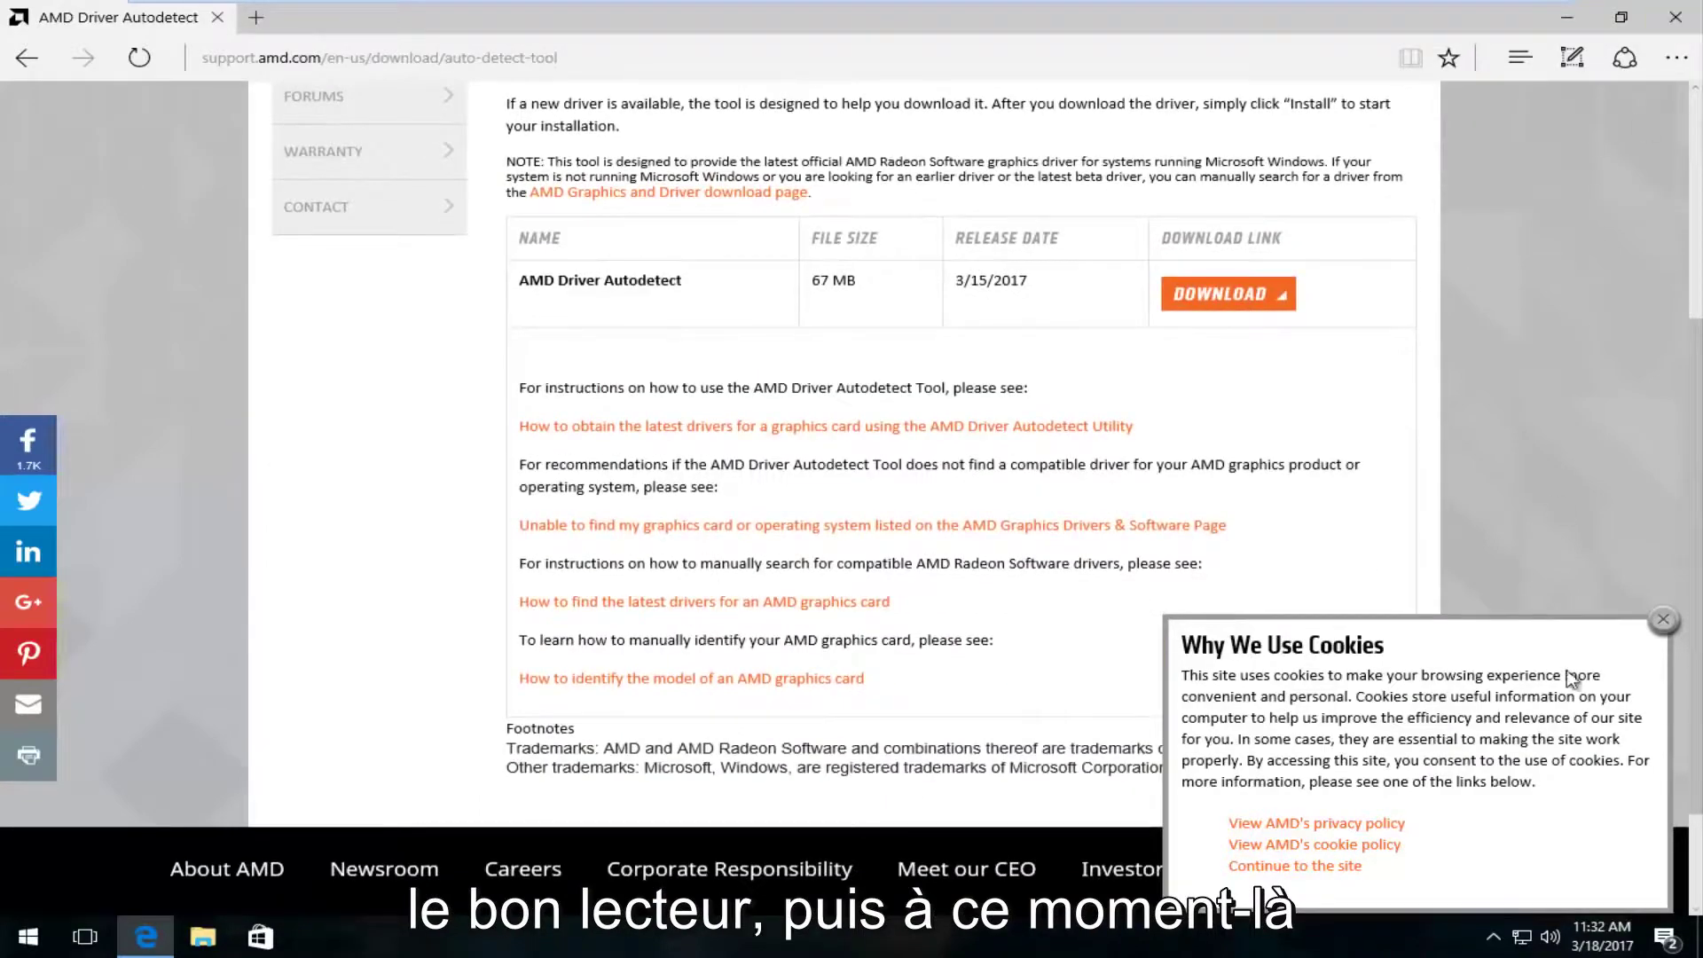
key("super+d")
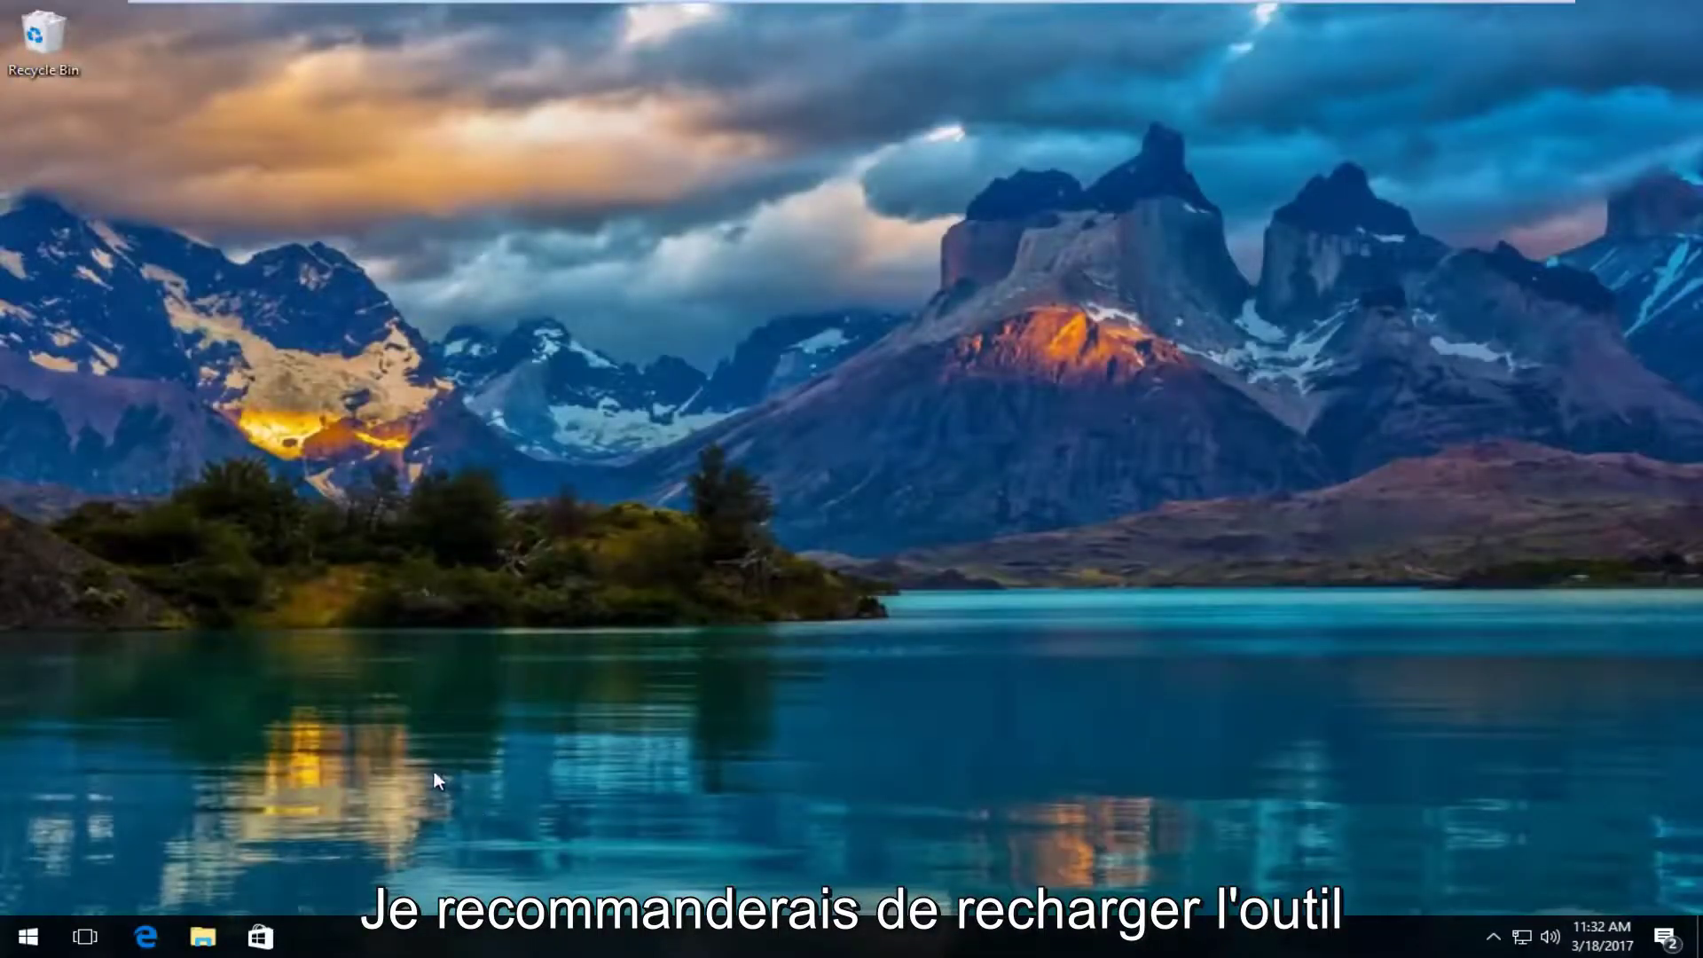